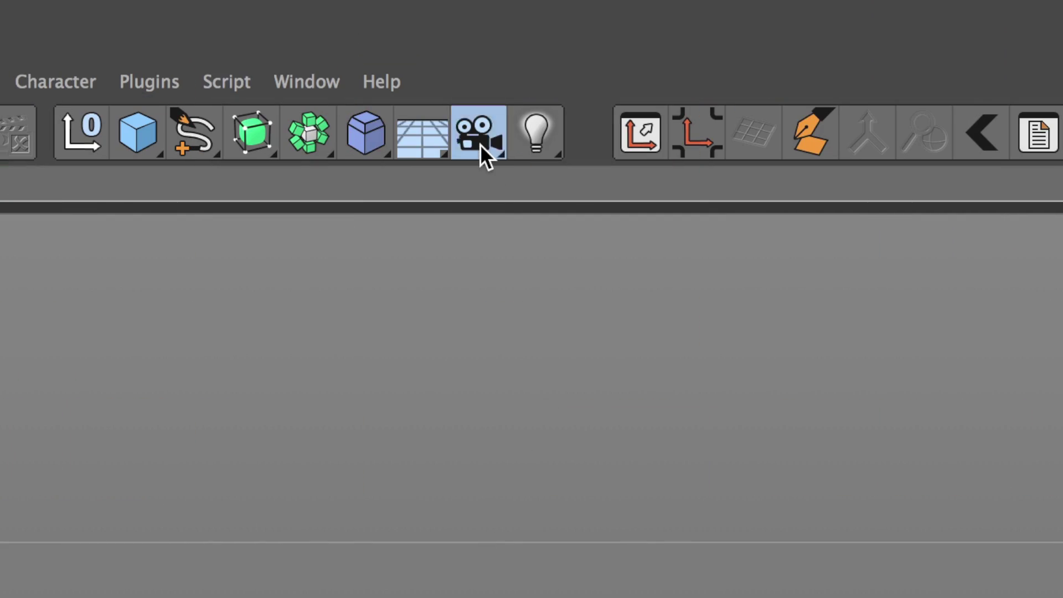
# - Add a new camera and give it a Camera Calibrator tag from the CINEMA 4D Tags list
pyautogui.click(477, 132)
pyautogui.rightClick(278, 154)
pyautogui.moveTo(392, 177)
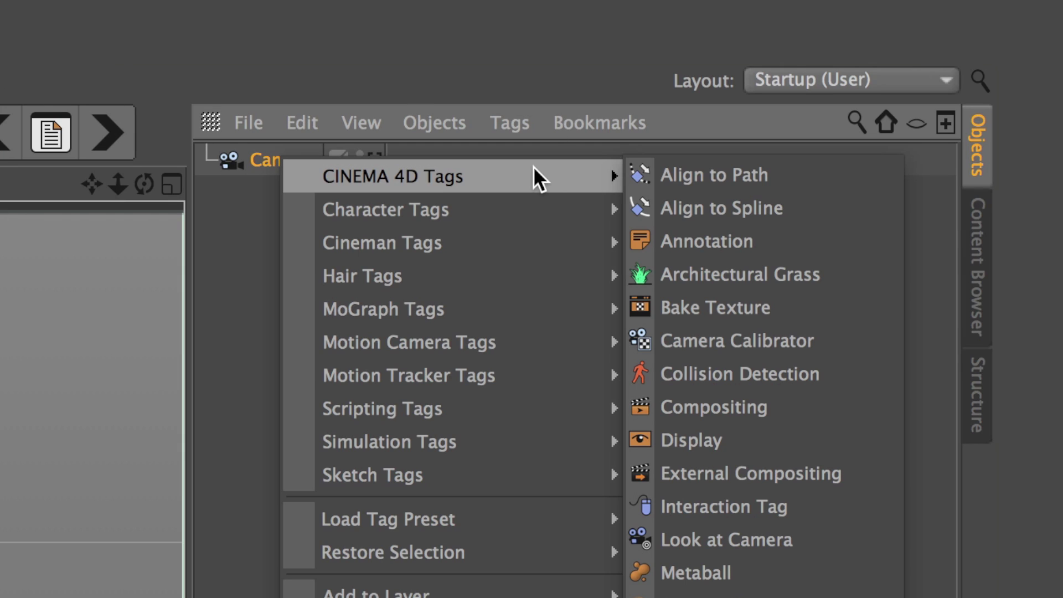
pyautogui.click(851, 327)
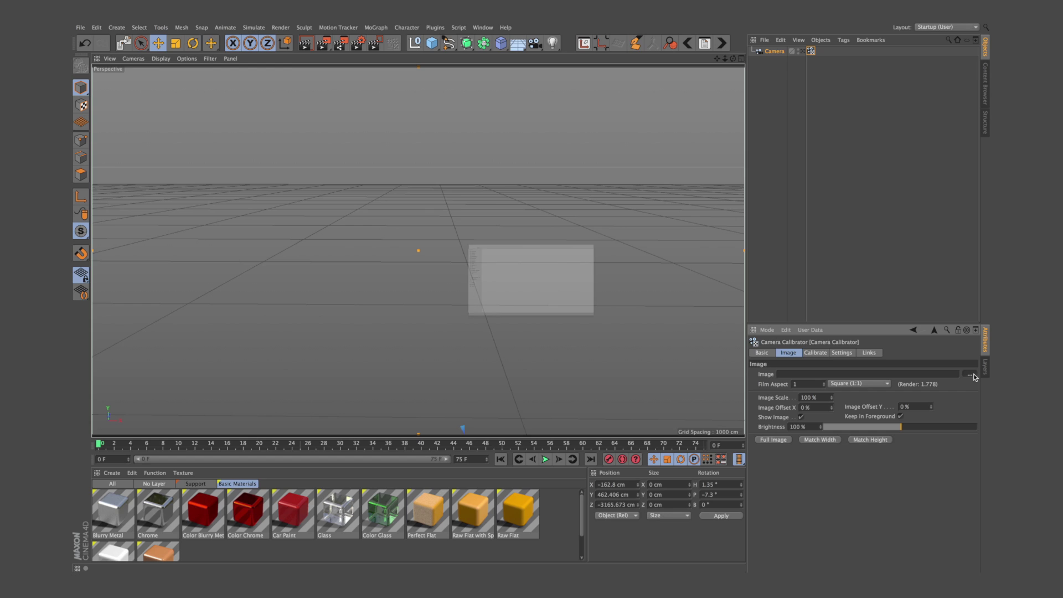
# - Load My new House.jpg as the calibrator's reference photo
pyautogui.click(974, 374)
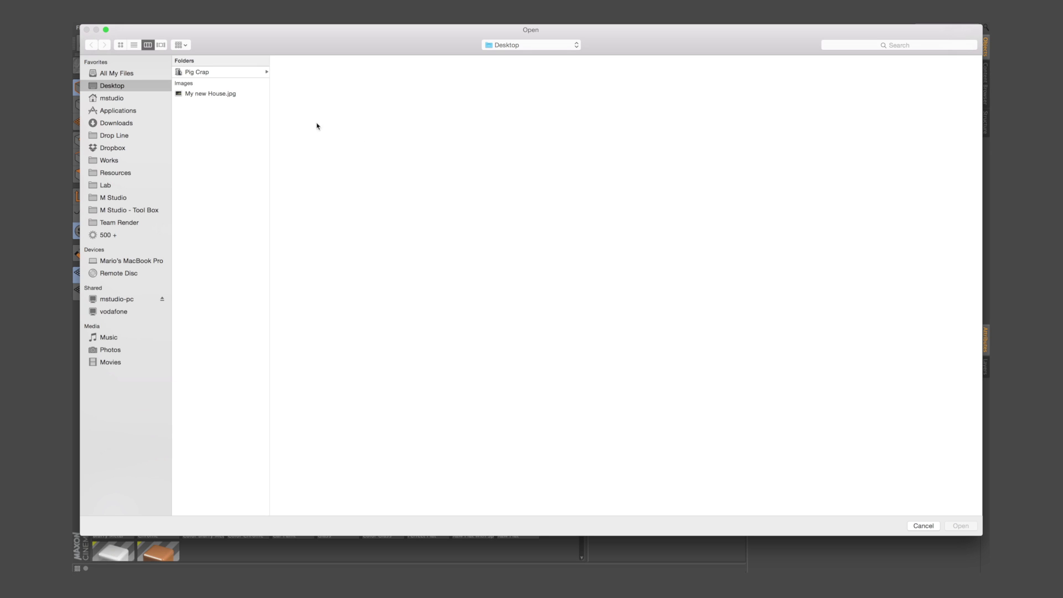
pyautogui.click(222, 93)
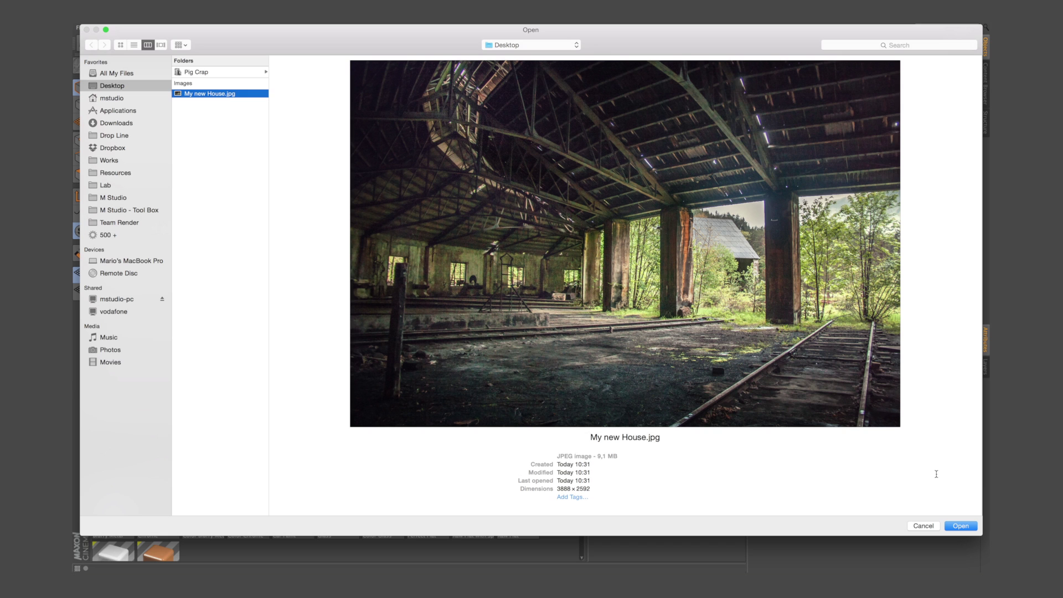
pyautogui.click(957, 526)
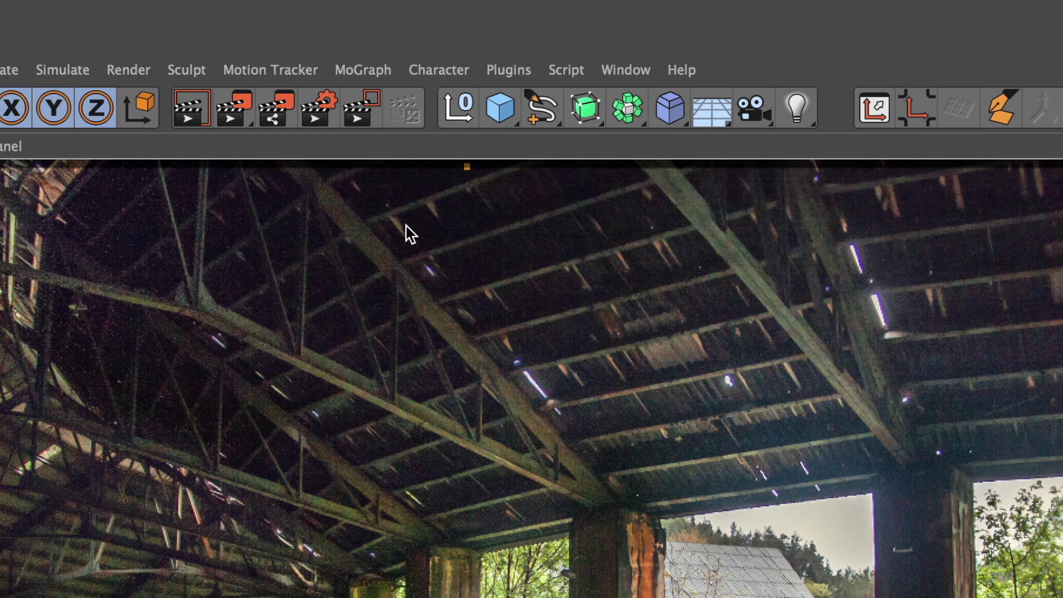
# - Set the render output to 3888 wide by 2592 high and close Render Settings
pyautogui.click(359, 45)
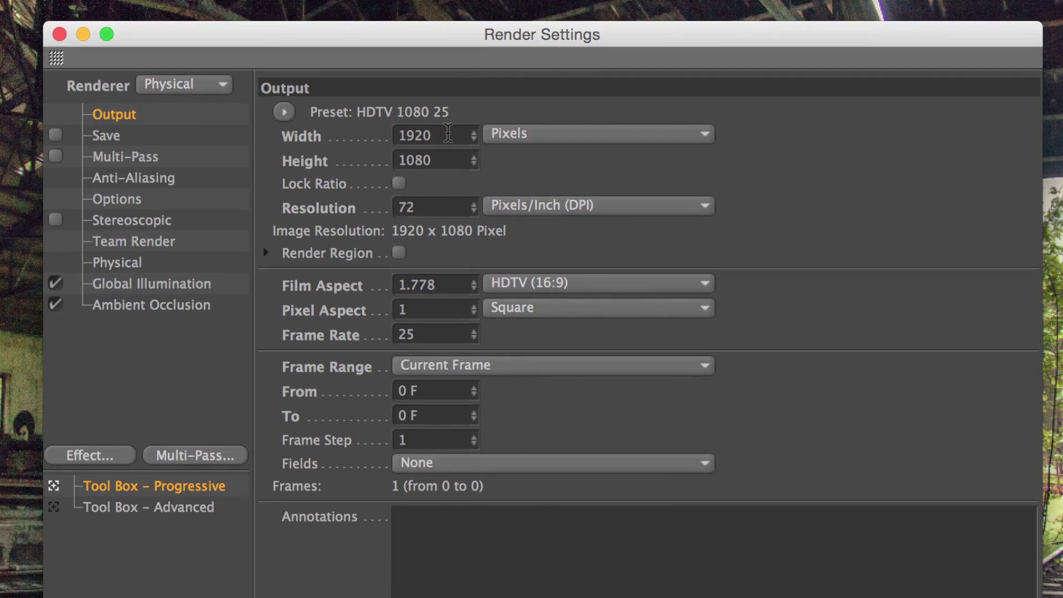
pyautogui.moveTo(449, 136); pyautogui.dragTo(397, 135)
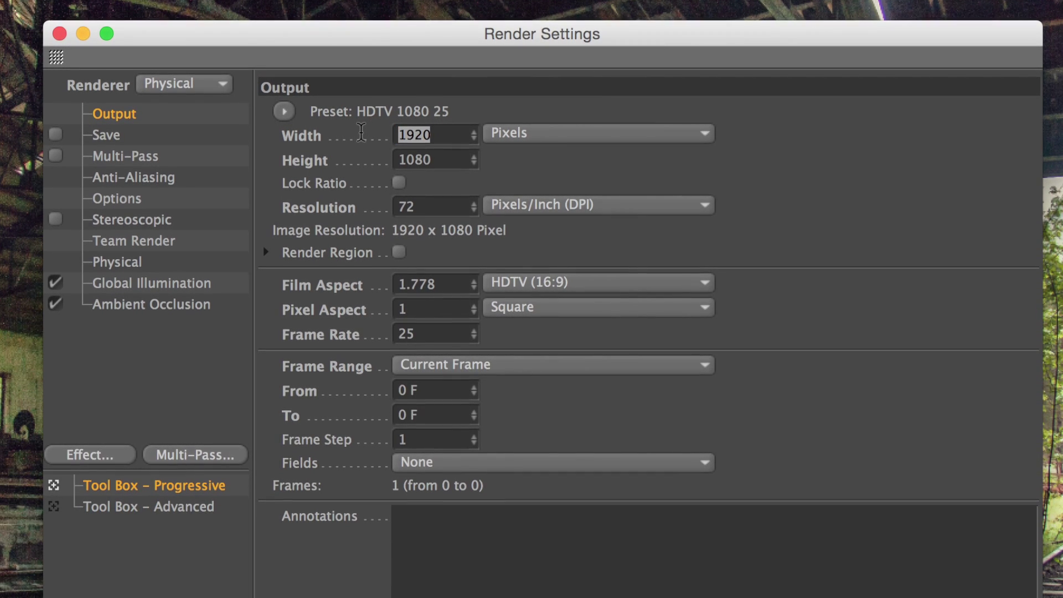
pyautogui.write('3888')
pyautogui.press('Return')
pyautogui.press('Tab')
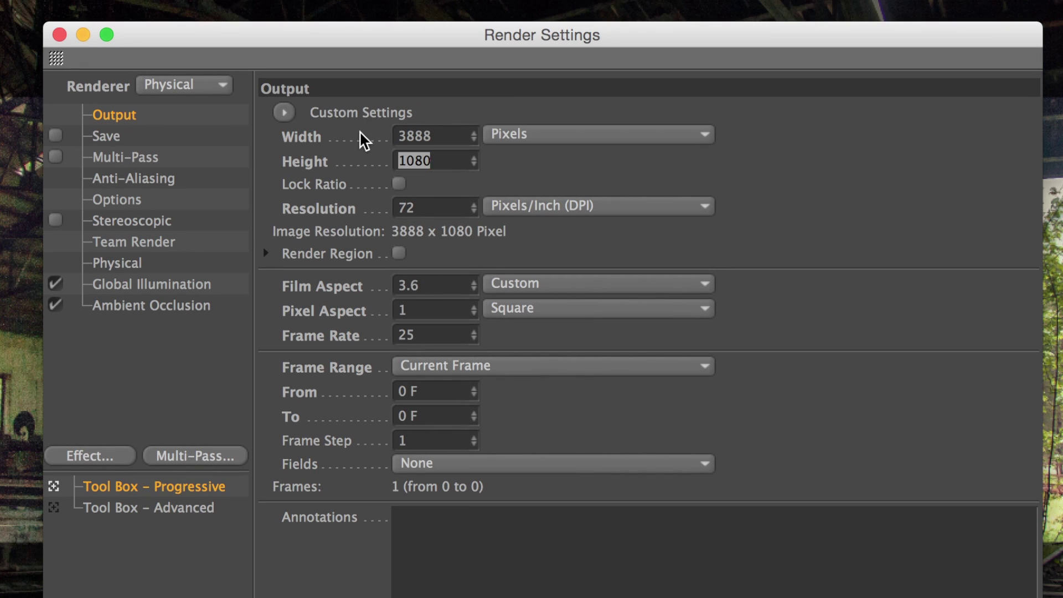
pyautogui.write('2592')
pyautogui.press('Return')
pyautogui.click(60, 34)
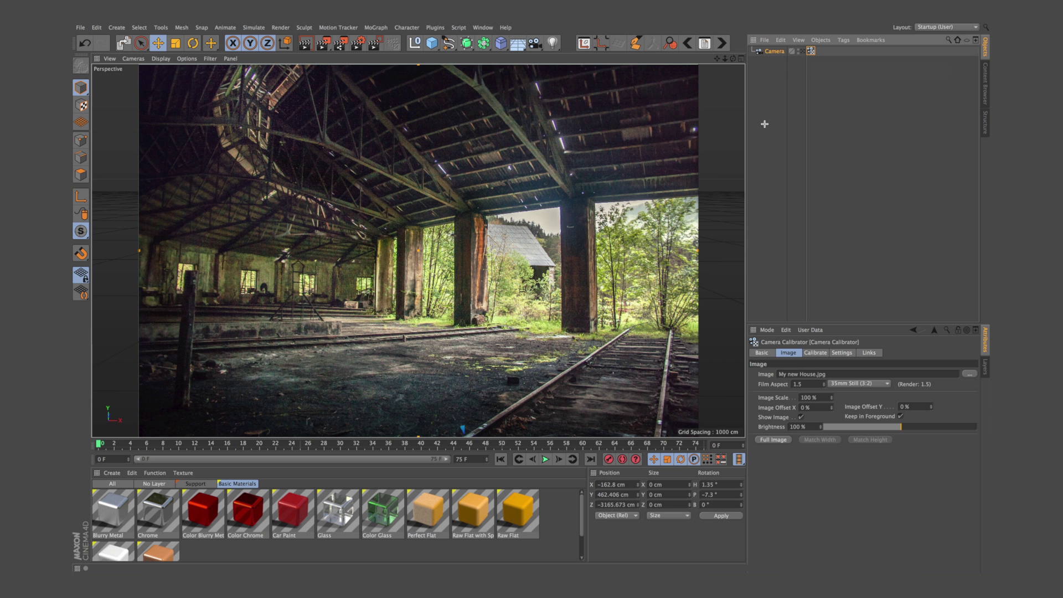
# - Add a perspective calibration grid over the photo from the tag's Calibrate settings
pyautogui.click(783, 107)
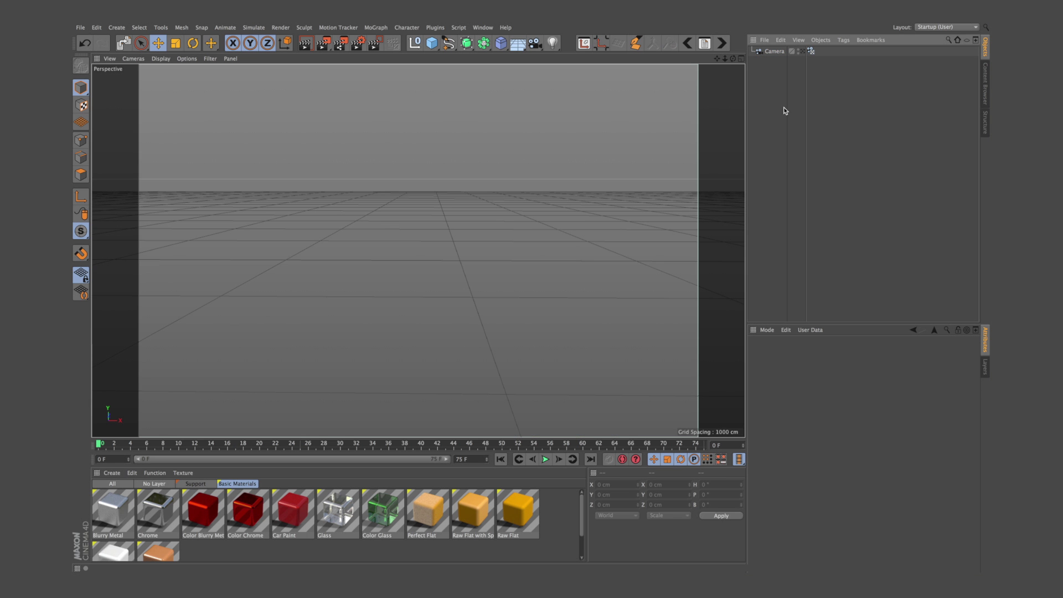
pyautogui.click(812, 53)
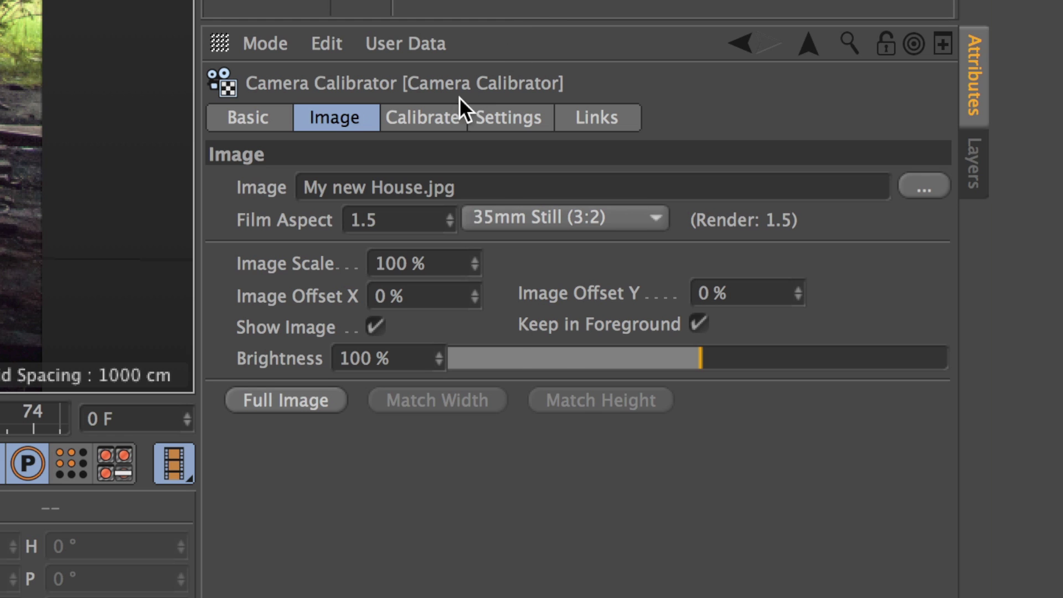
pyautogui.click(814, 353)
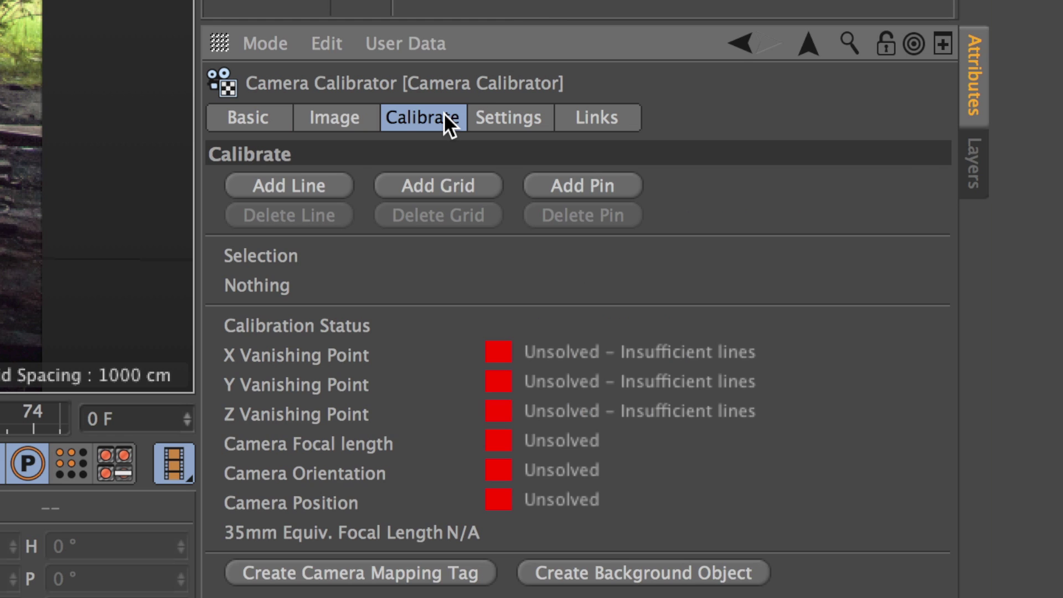
pyautogui.click(431, 181)
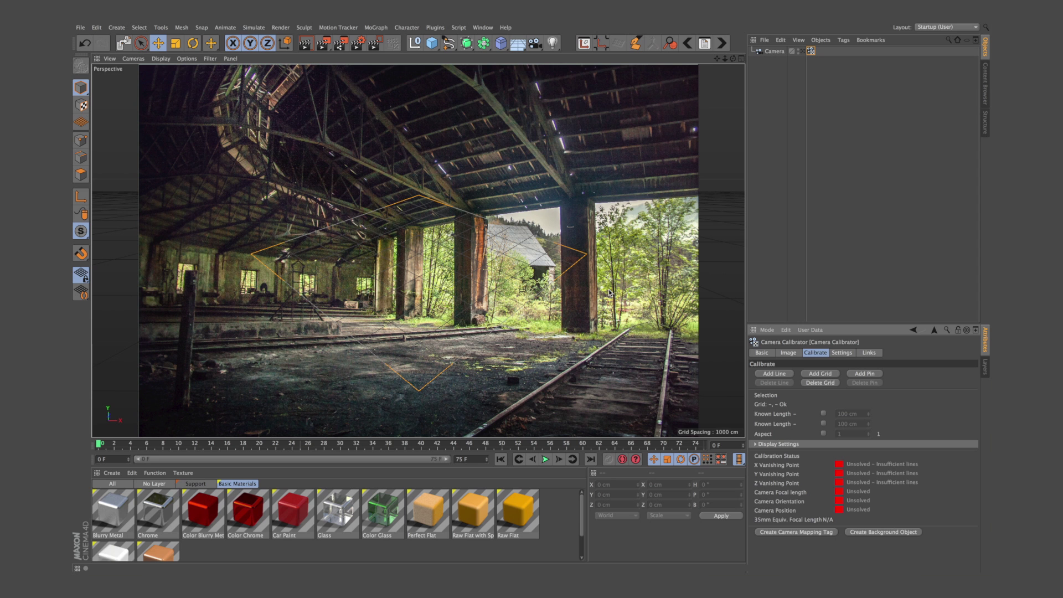
pyautogui.click(595, 262)
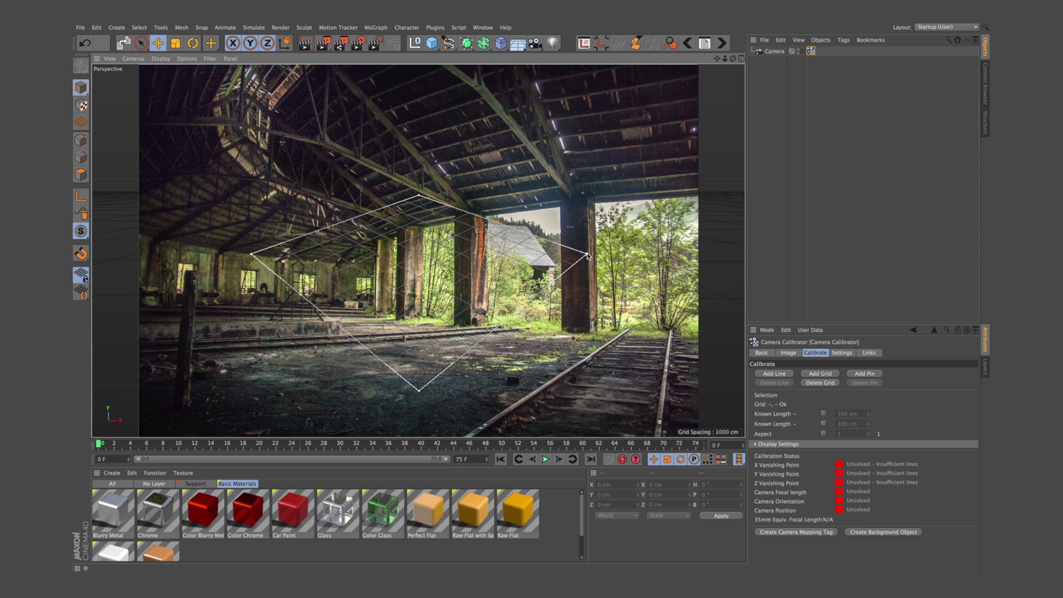
# - Drag the grid's four corners onto the shed floor and rail track lines
pyautogui.moveTo(589, 256); pyautogui.dragTo(617, 332)
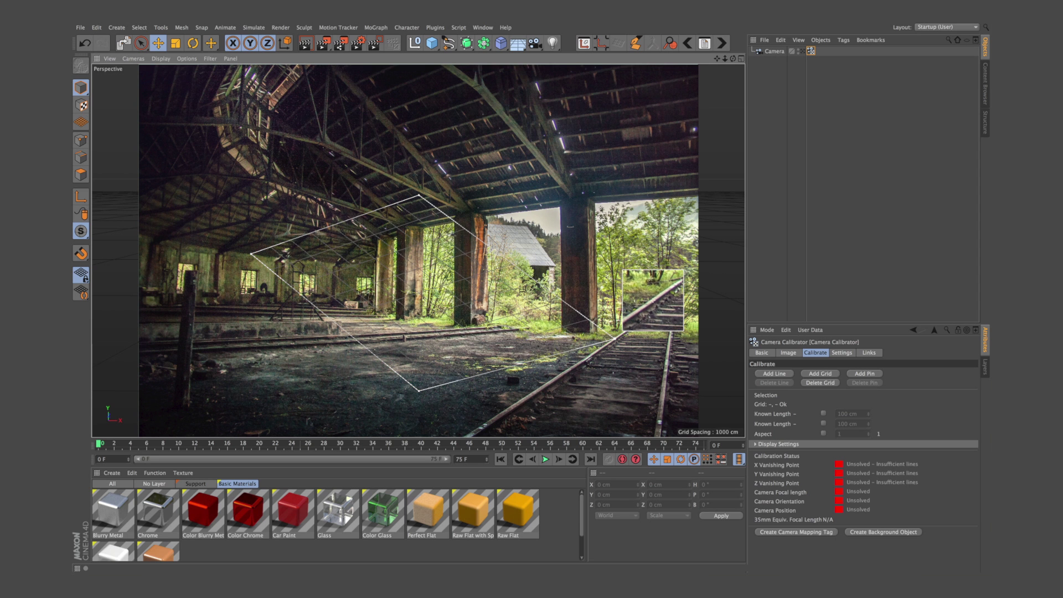
pyautogui.moveTo(616, 332); pyautogui.dragTo(618, 335)
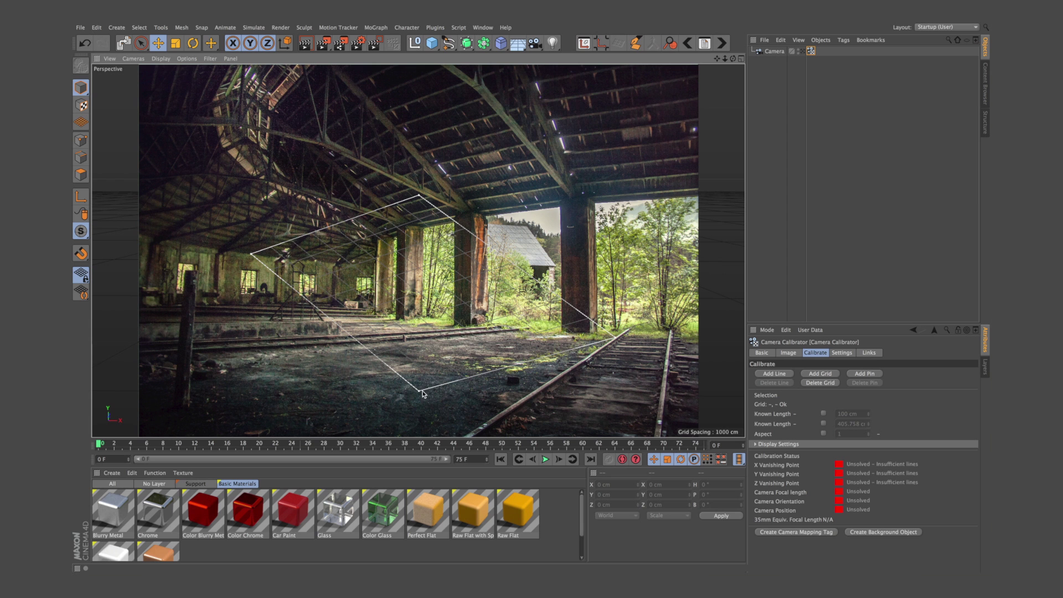
pyautogui.moveTo(421, 395)
pyautogui.mouseDown()
pyautogui.moveTo(510, 392)
pyautogui.moveTo(525, 381)
pyautogui.mouseUp()
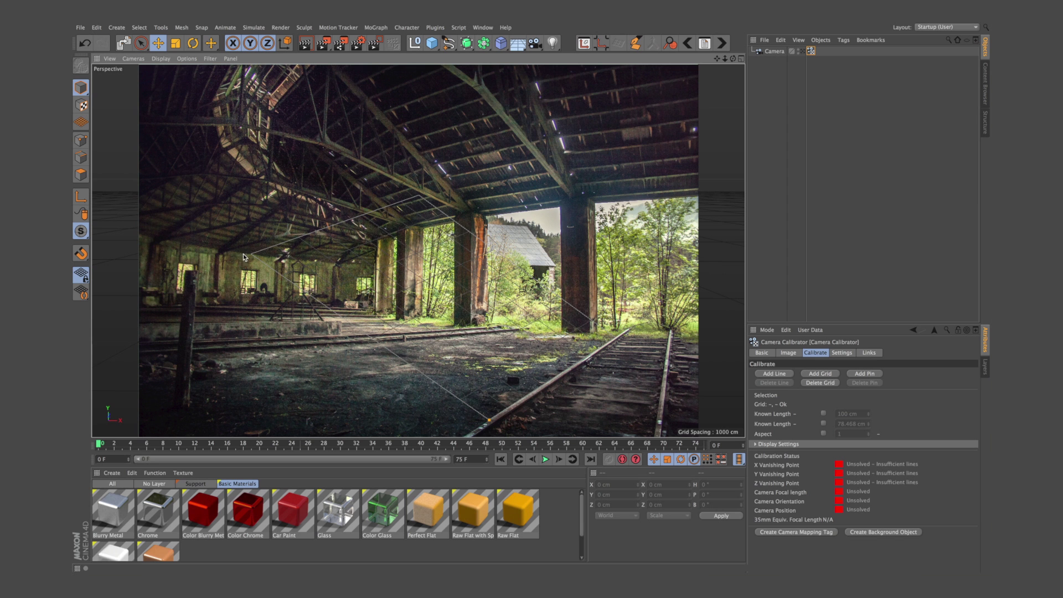
pyautogui.moveTo(246, 258); pyautogui.dragTo(269, 313)
pyautogui.moveTo(419, 198)
pyautogui.mouseDown()
pyautogui.moveTo(531, 334)
pyautogui.moveTo(516, 328)
pyautogui.mouseUp()
pyautogui.moveTo(232, 353); pyautogui.dragTo(144, 357)
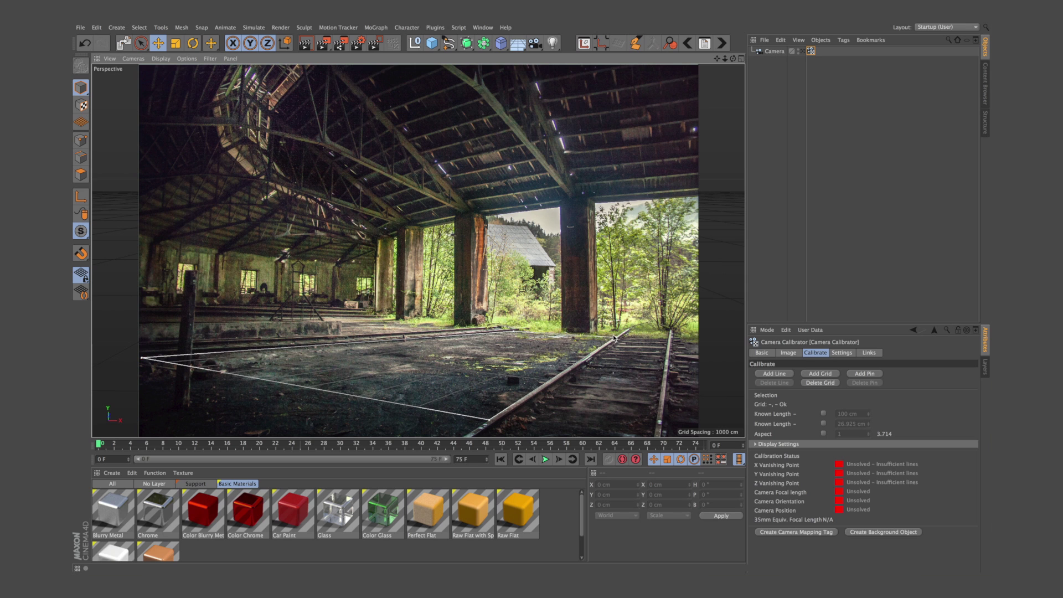
pyautogui.moveTo(614, 339); pyautogui.dragTo(620, 336)
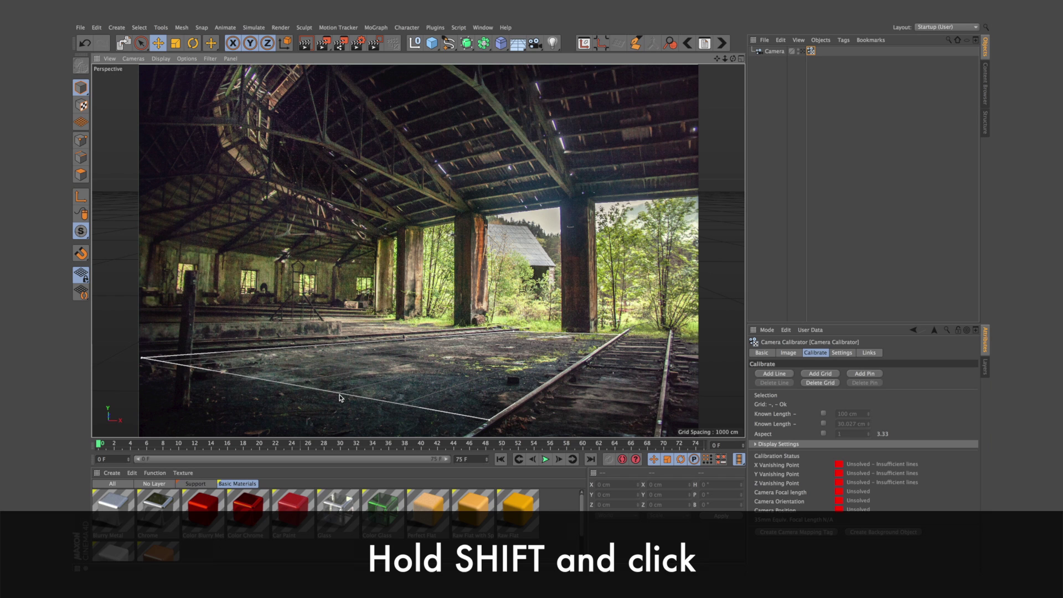
# - Assign the front grid edge to X and the rail-side edge to Z
pyautogui.keyDown('shift'); pyautogui.click(339, 397); pyautogui.keyUp('shift')
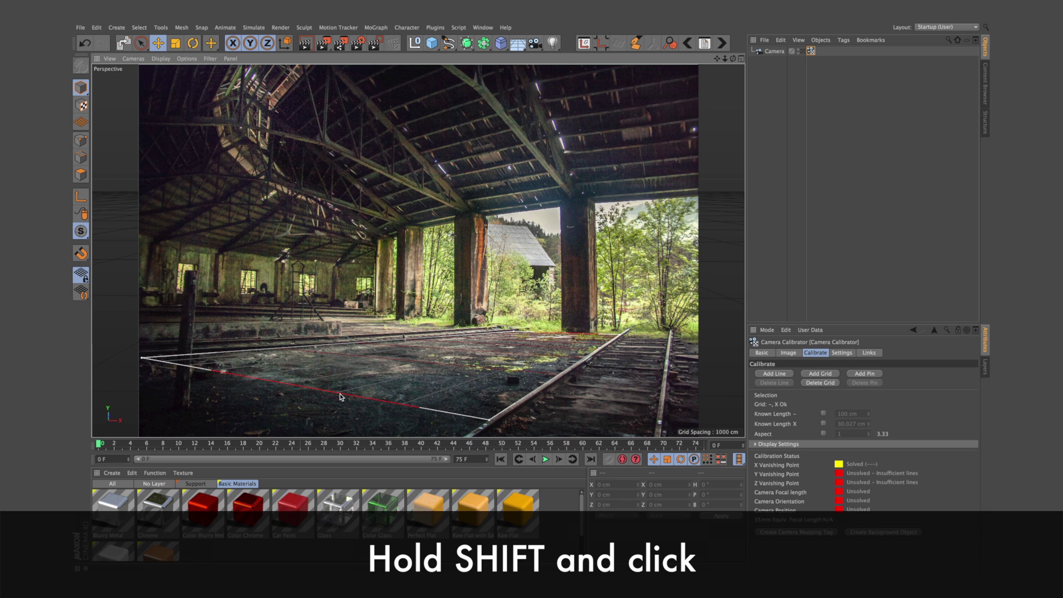
pyautogui.keyDown('shift'); pyautogui.click(574, 375); pyautogui.keyUp('shift')
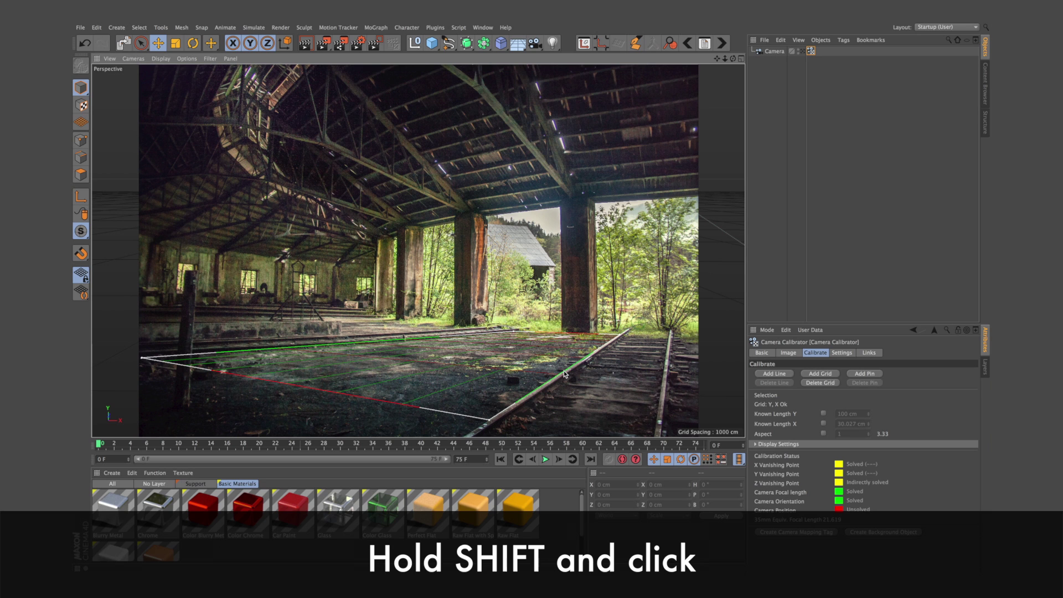
pyautogui.keyDown('shift'); pyautogui.click(565, 375); pyautogui.keyUp('shift')
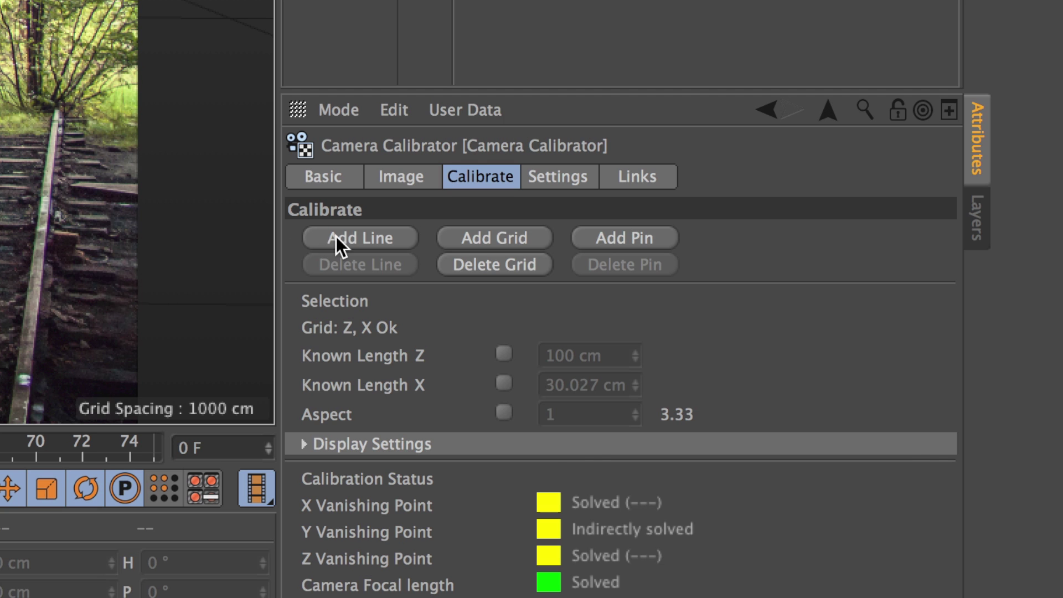
# - Add a calibration line along the pillar edge and assign it to the Y axis
pyautogui.click(336, 236)
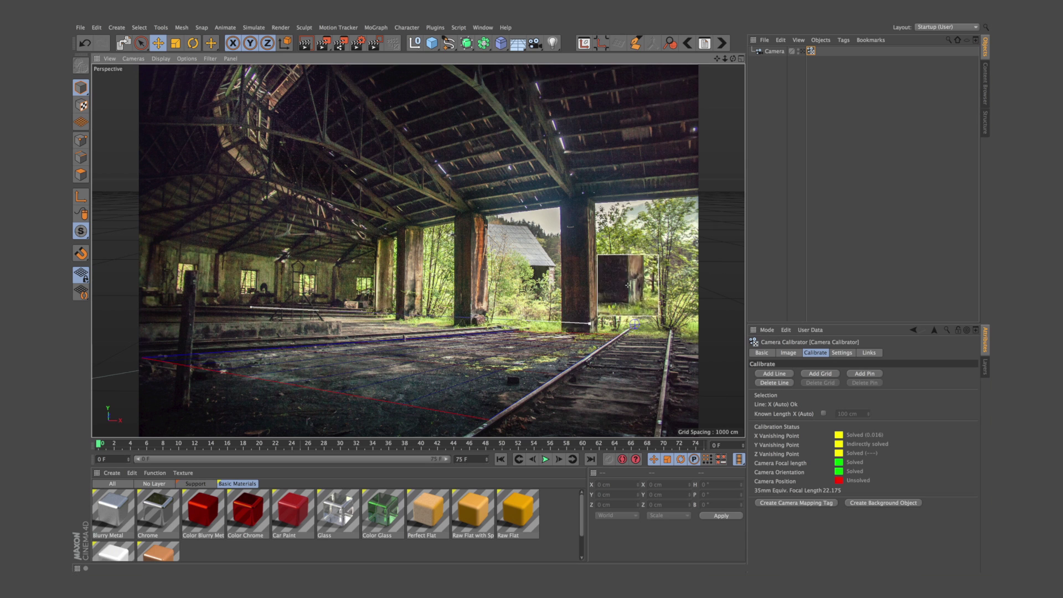
pyautogui.click(635, 322)
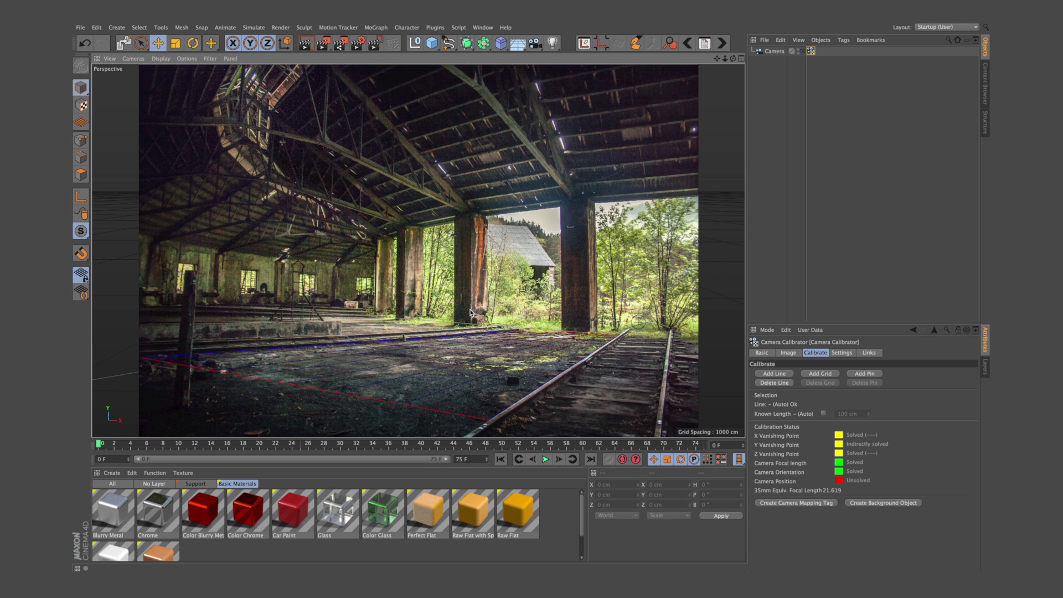
pyautogui.moveTo(588, 196); pyautogui.dragTo(590, 330)
pyautogui.keyDown('shift'); pyautogui.click(588, 264); pyautogui.keyUp('shift')
pyautogui.keyDown('shift'); pyautogui.click(587, 265); pyautogui.keyUp('shift')
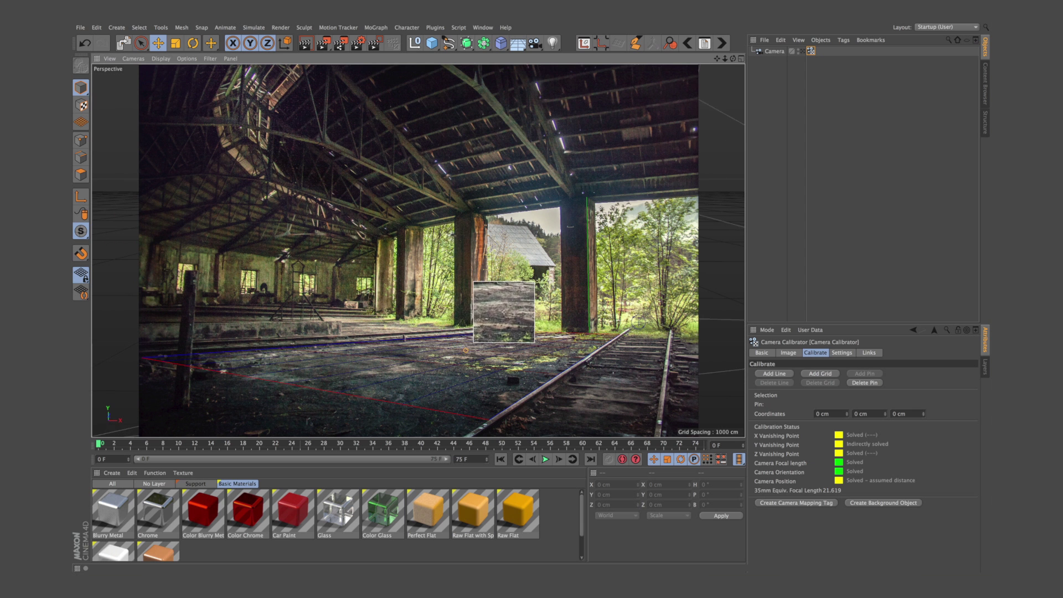
# - Place the pin on the shed floor, create the background object and look through the calibrated camera
pyautogui.moveTo(452, 343); pyautogui.dragTo(473, 359)
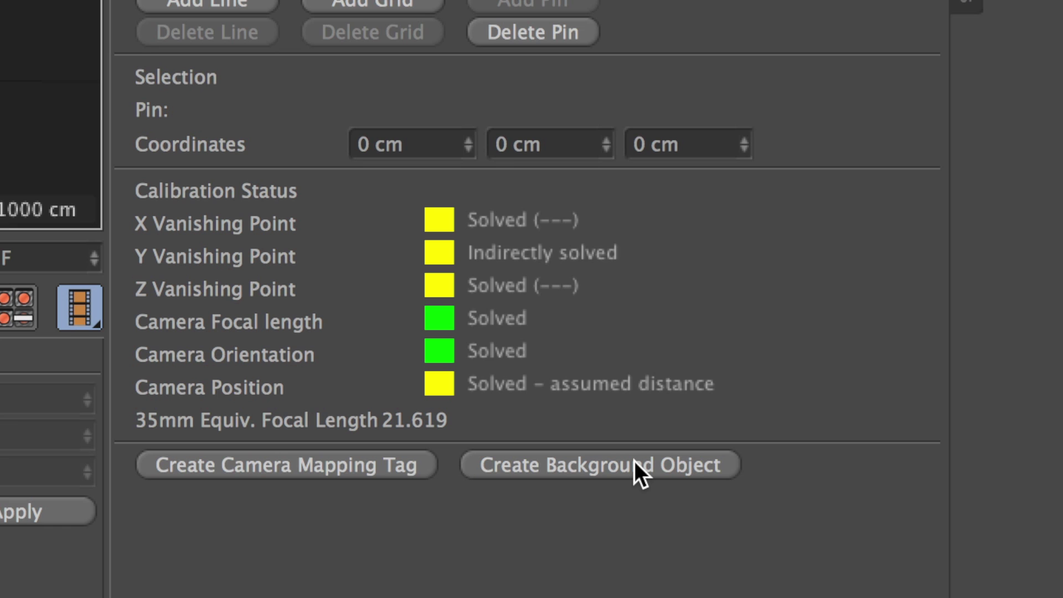
pyautogui.click(633, 460)
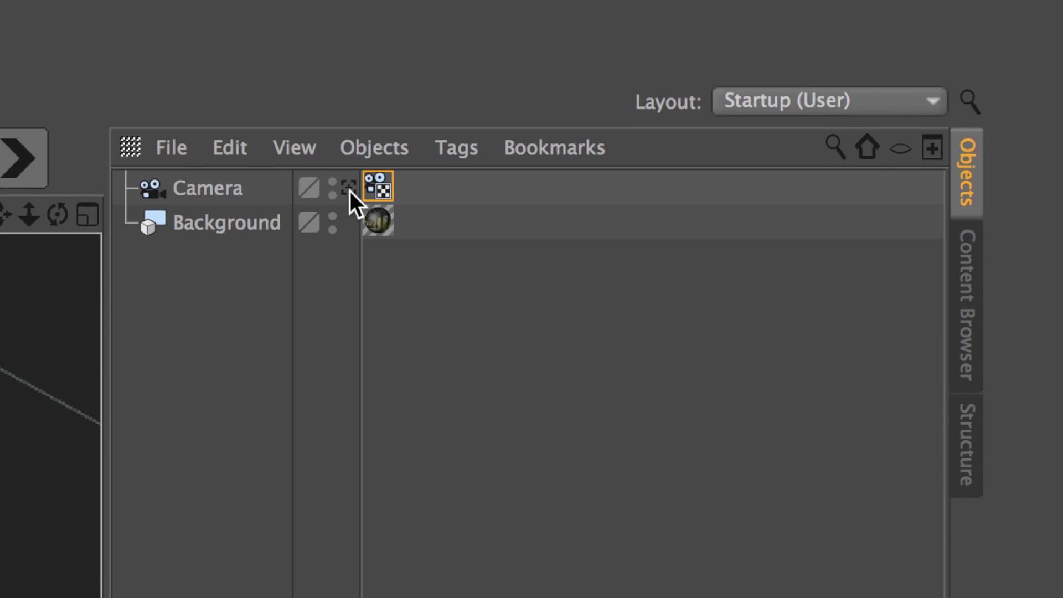
pyautogui.click(350, 193)
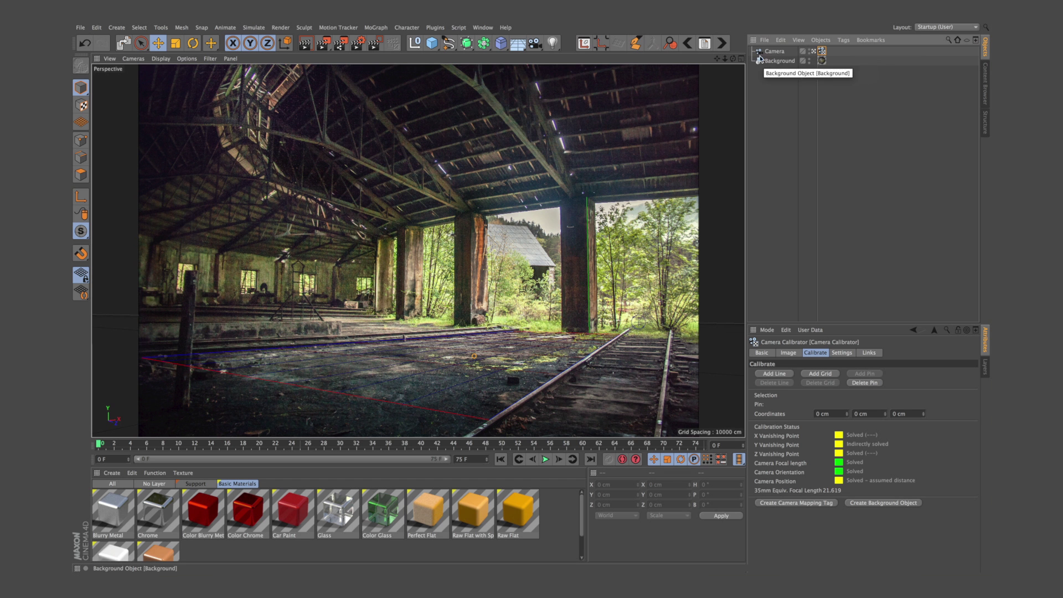
# - Switch to the four-view layout and zoom each ortho view out to show the camera
pyautogui.click(741, 58)
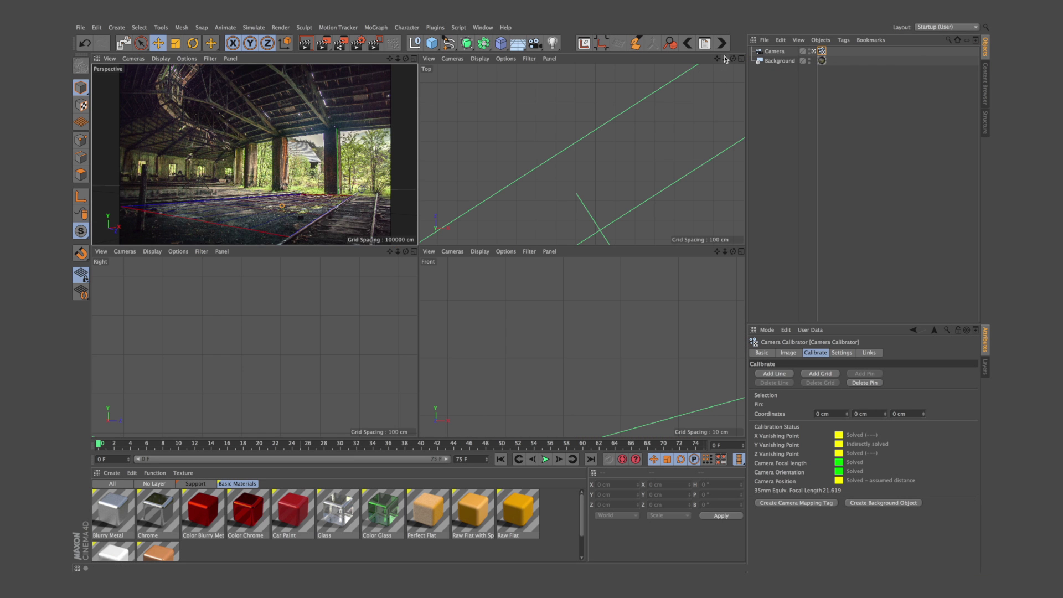
pyautogui.moveTo(725, 59); pyautogui.dragTo(727, 61)
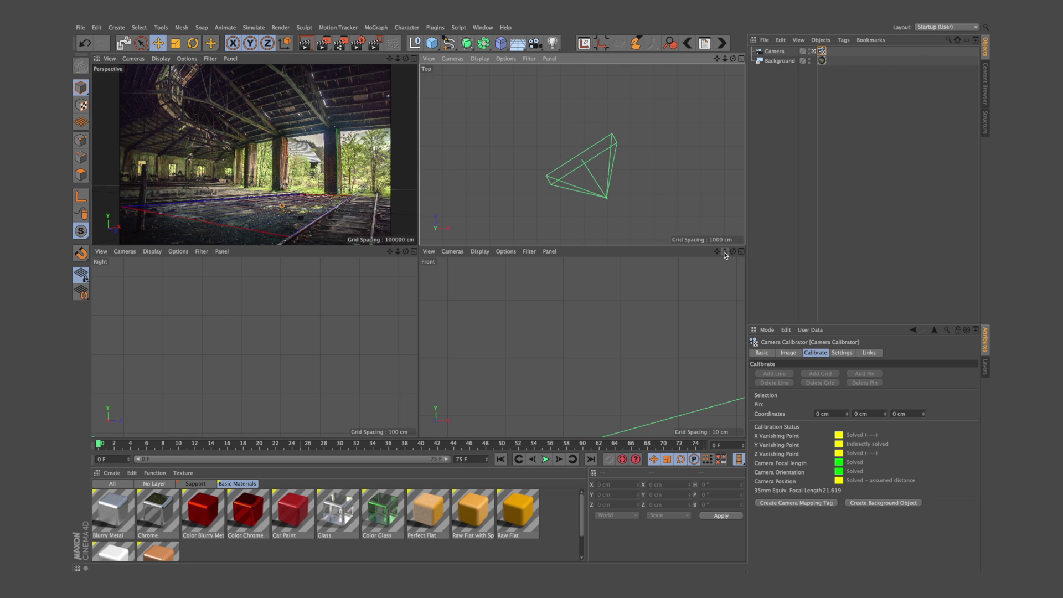
pyautogui.moveTo(724, 252); pyautogui.dragTo(728, 252)
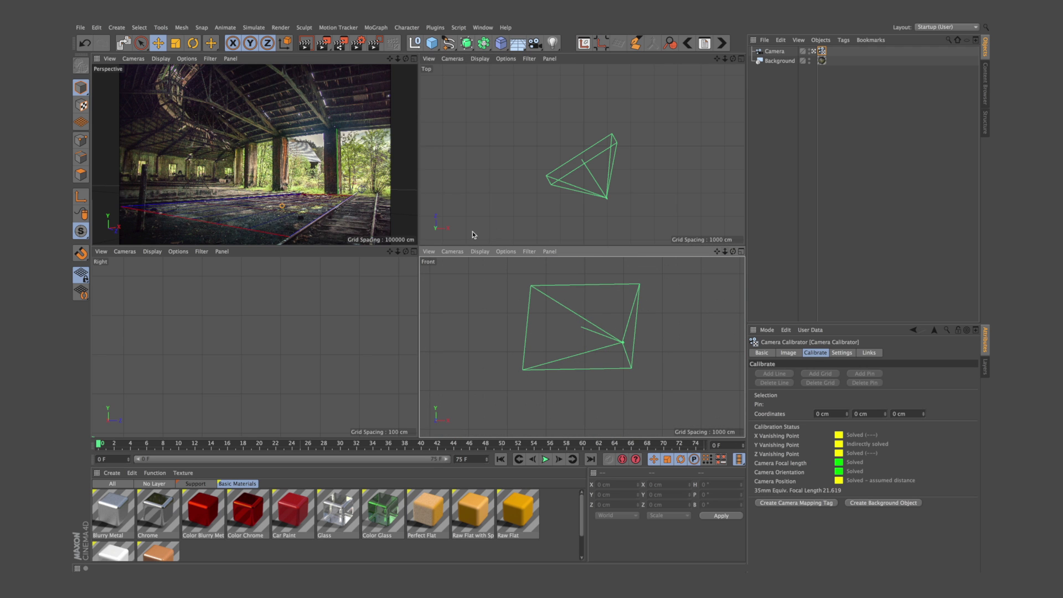
pyautogui.moveTo(398, 251); pyautogui.dragTo(249, 348)
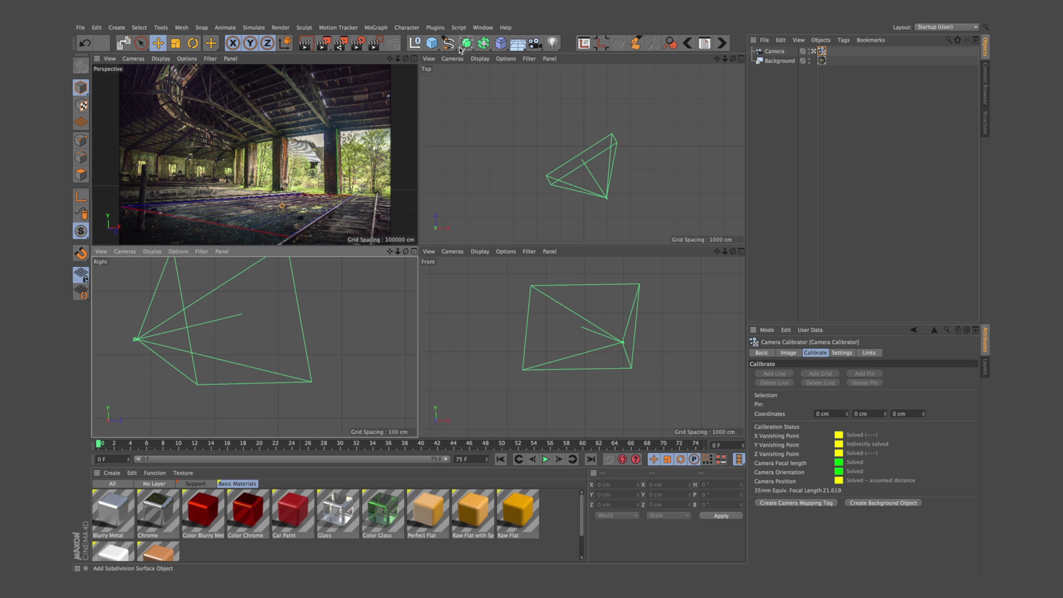
# - Add a cube, make it editable with C and move its pivot to its base via Axis Center
pyautogui.click(431, 43)
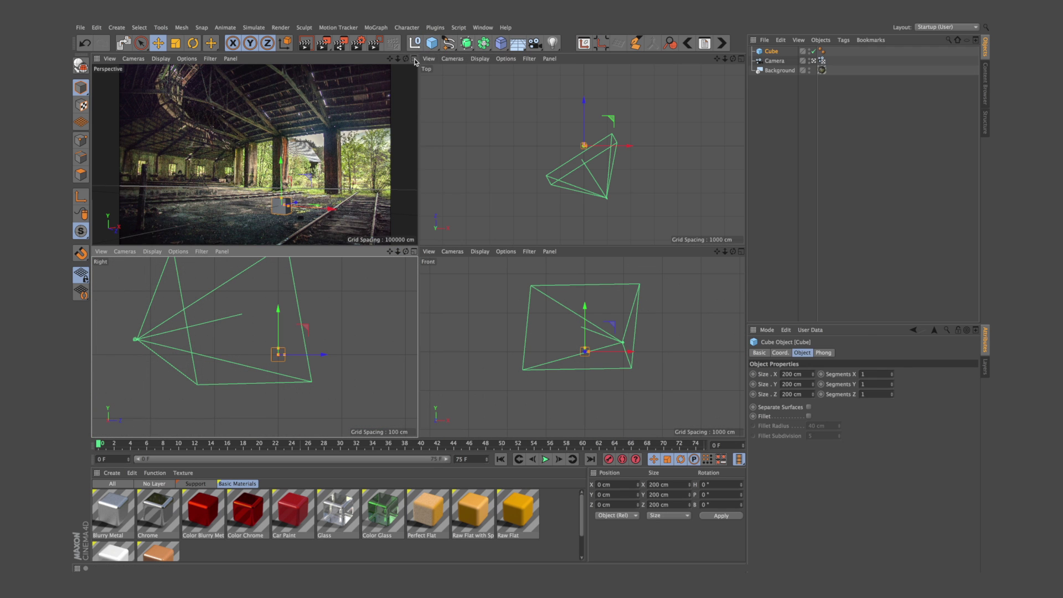
pyautogui.click(415, 60)
pyautogui.moveTo(560, 356)
pyautogui.mouseDown()
pyautogui.moveTo(587, 363)
pyautogui.moveTo(498, 316)
pyautogui.mouseUp()
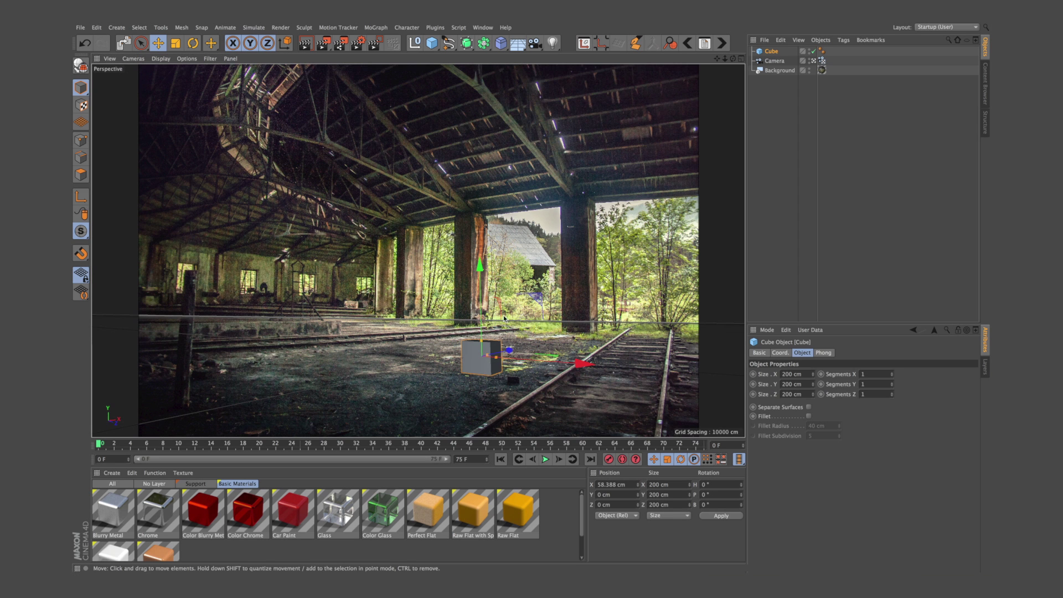
pyautogui.moveTo(480, 266); pyautogui.dragTo(477, 227)
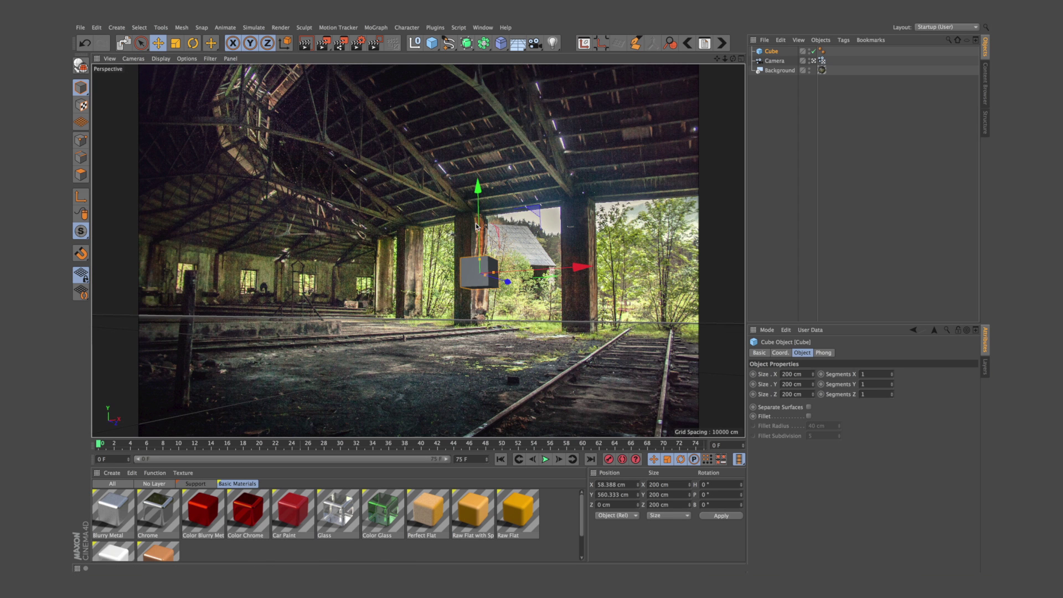
pyautogui.press('c')
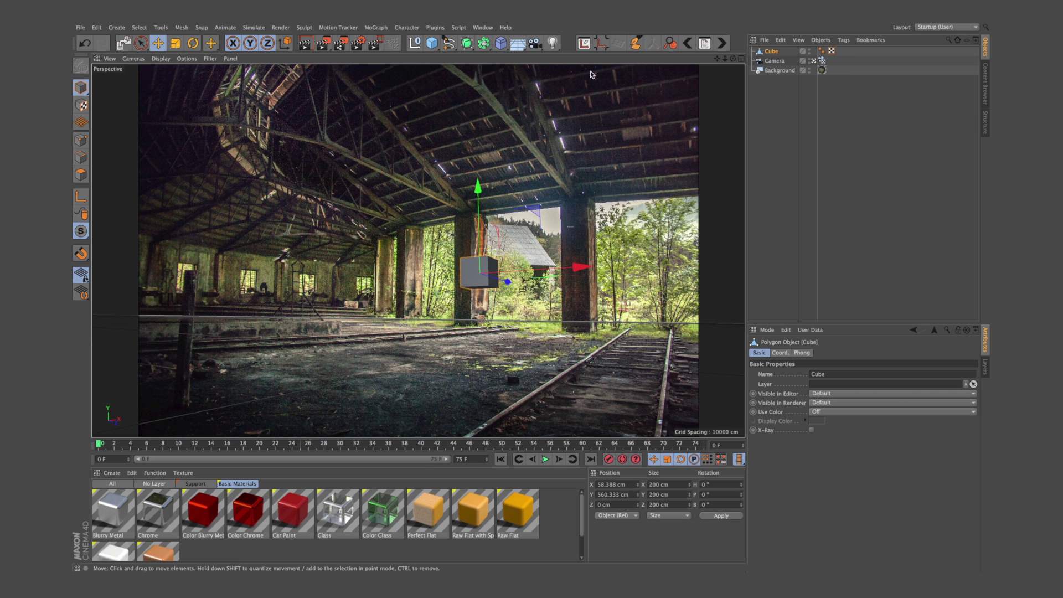
pyautogui.click(584, 43)
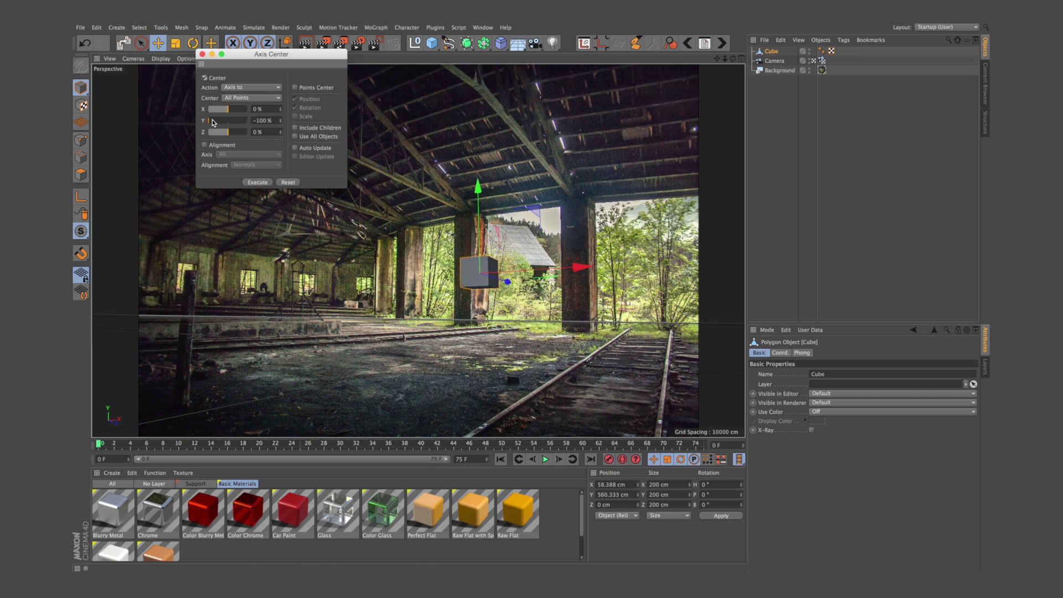
pyautogui.click(258, 184)
# - Set the cube's P.Y to 0, scale it to about 415 cm and slide it on the floor
pyautogui.click(780, 353)
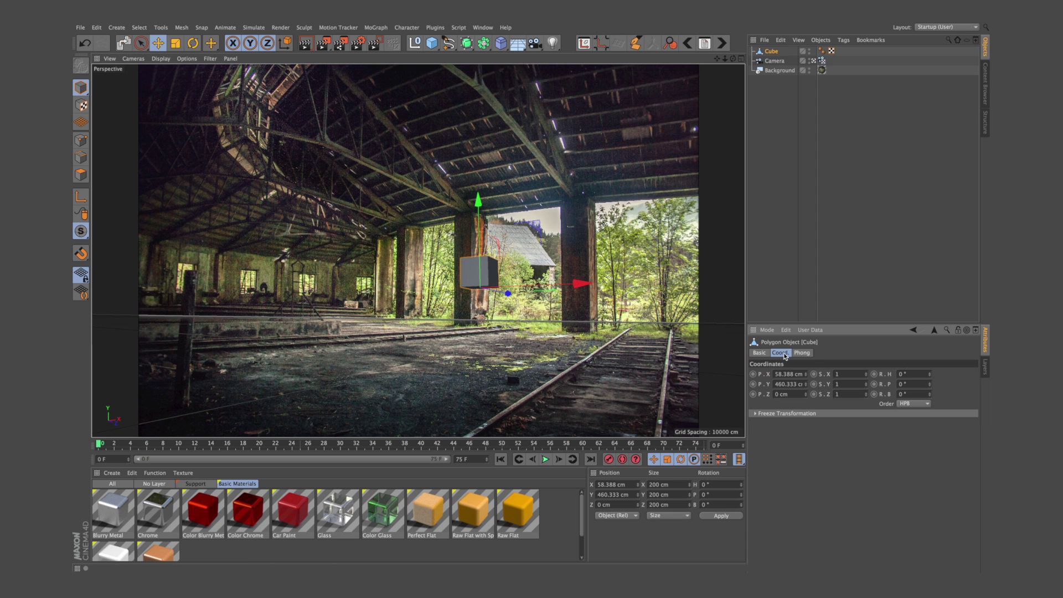
pyautogui.doubleClick(789, 383)
pyautogui.write('0')
pyautogui.press('Return')
pyautogui.press('t')
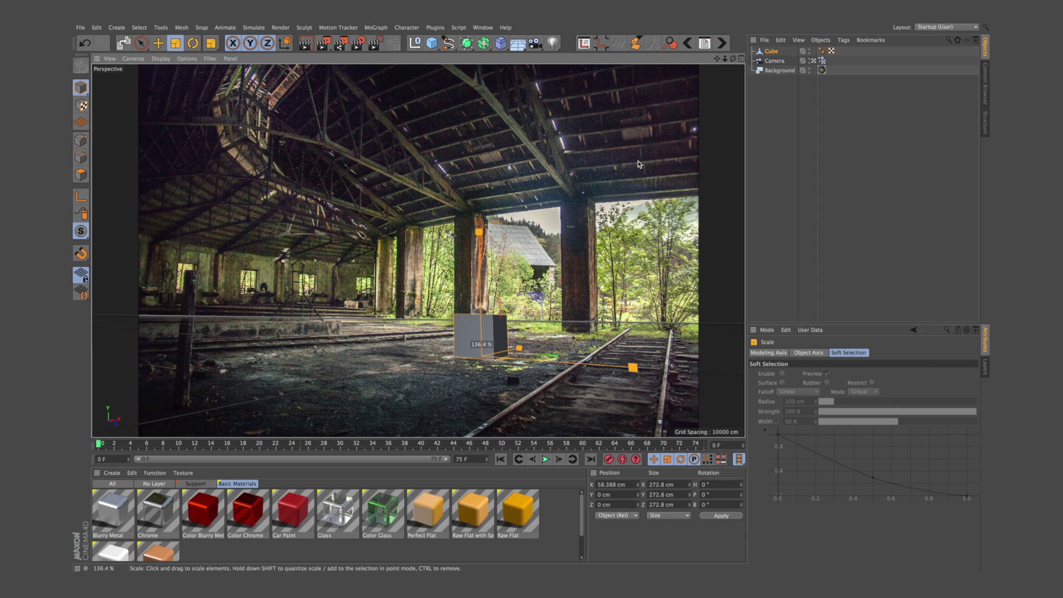
pyautogui.moveTo(465, 274); pyautogui.dragTo(510, 251)
pyautogui.press('e')
pyautogui.moveTo(510, 350)
pyautogui.mouseDown()
pyautogui.moveTo(544, 346)
pyautogui.moveTo(506, 368)
pyautogui.mouseUp()
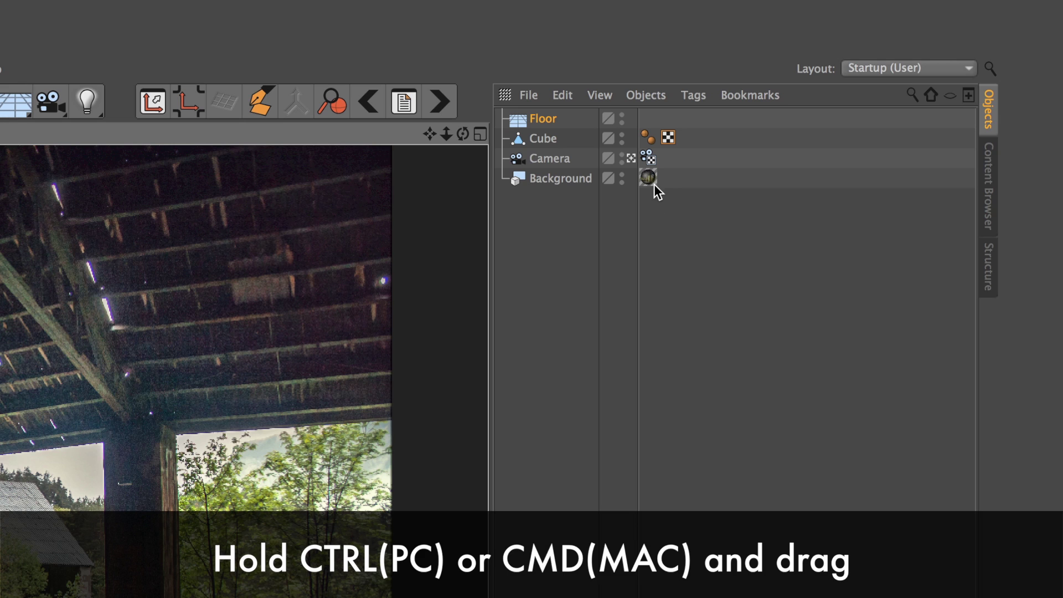
# - Copy the background's photo material onto Floor and add a Compositing tag with Compositing Background on
pyautogui.moveTo(648, 178)
pyautogui.keyDown('ctrl'); pyautogui.mouseDown()
pyautogui.moveTo(541, 111)
pyautogui.moveTo(548, 121)
pyautogui.mouseUp(); pyautogui.keyUp('ctrl')
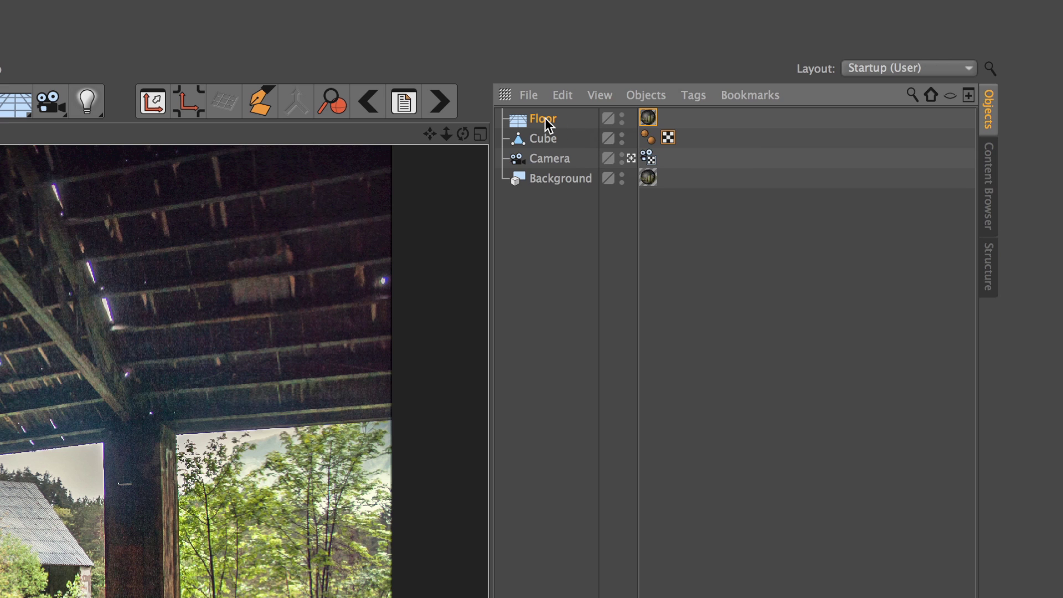
pyautogui.rightClick(544, 118)
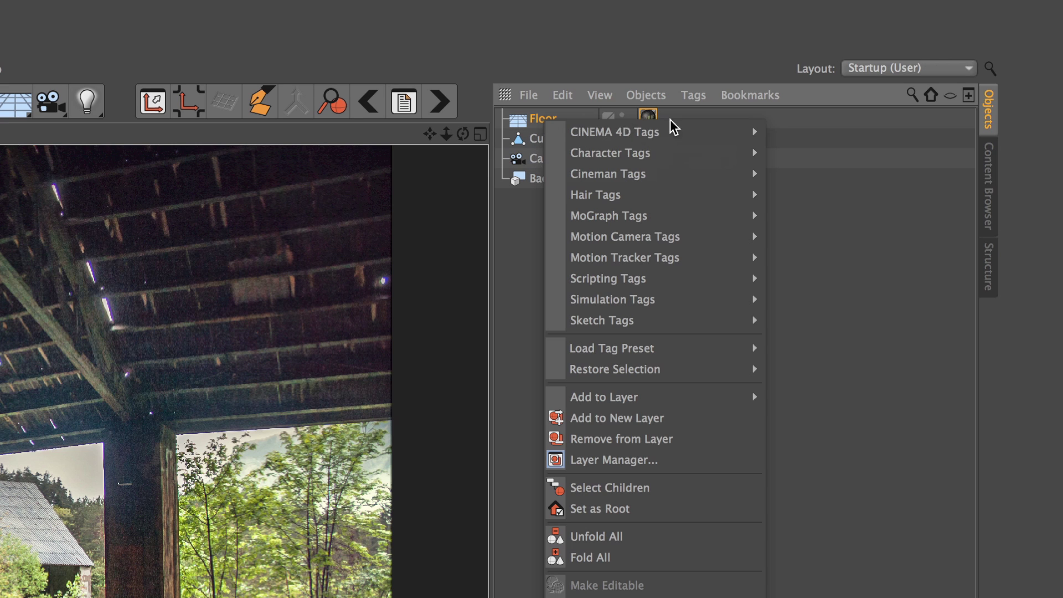
pyautogui.moveTo(631, 132)
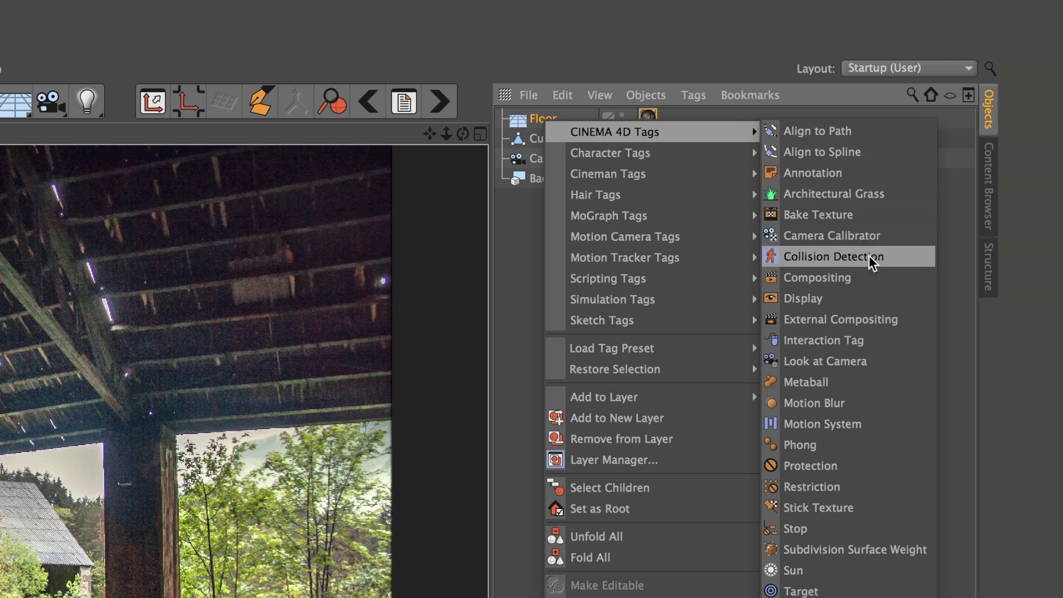
pyautogui.click(867, 278)
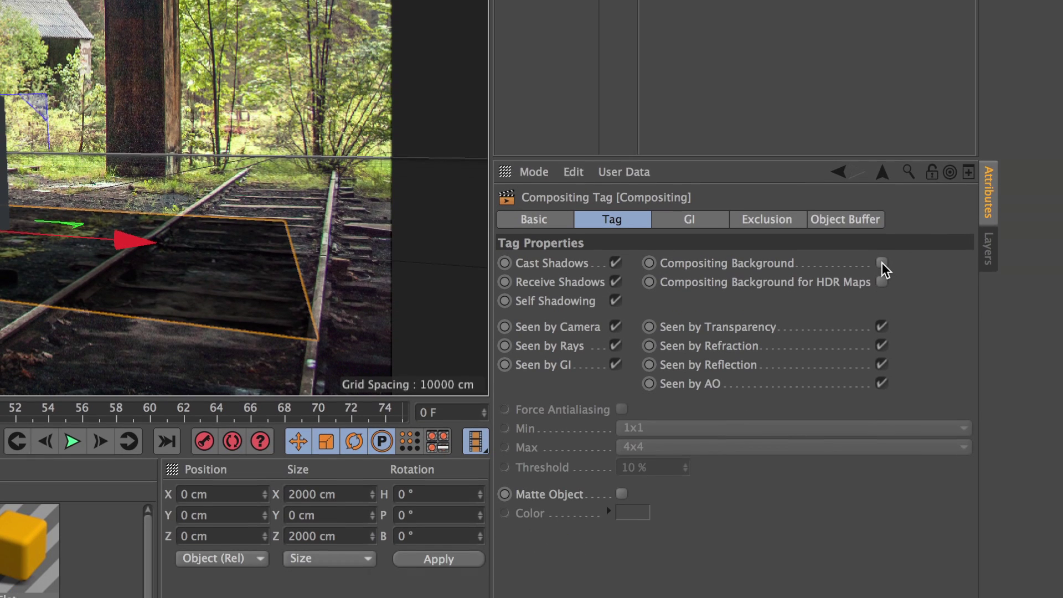
pyautogui.click(882, 263)
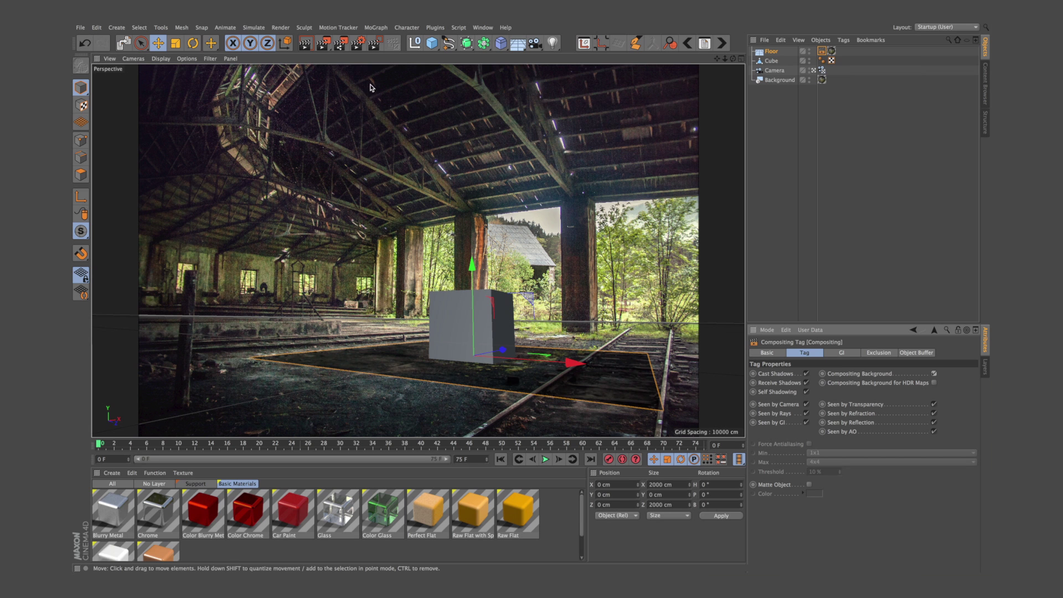
# - Review the Physical renderer with GI, Ambient Occlusion and 3888 x 2592 output
pyautogui.click(359, 43)
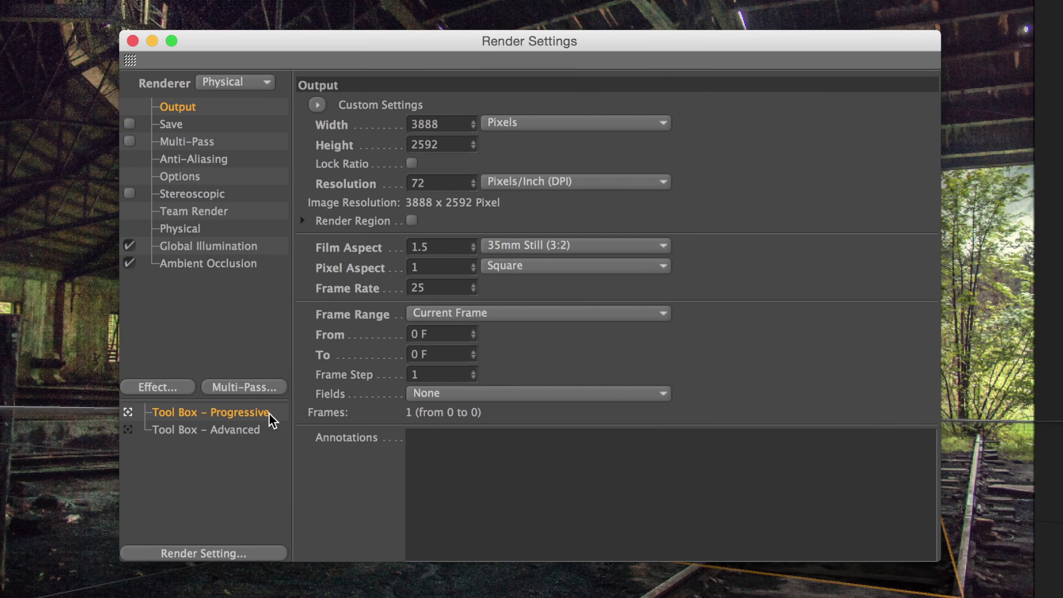
# - Add a Sky object to the scene and create a new material Mat.1
pyautogui.click(132, 41)
pyautogui.click(496, 117)
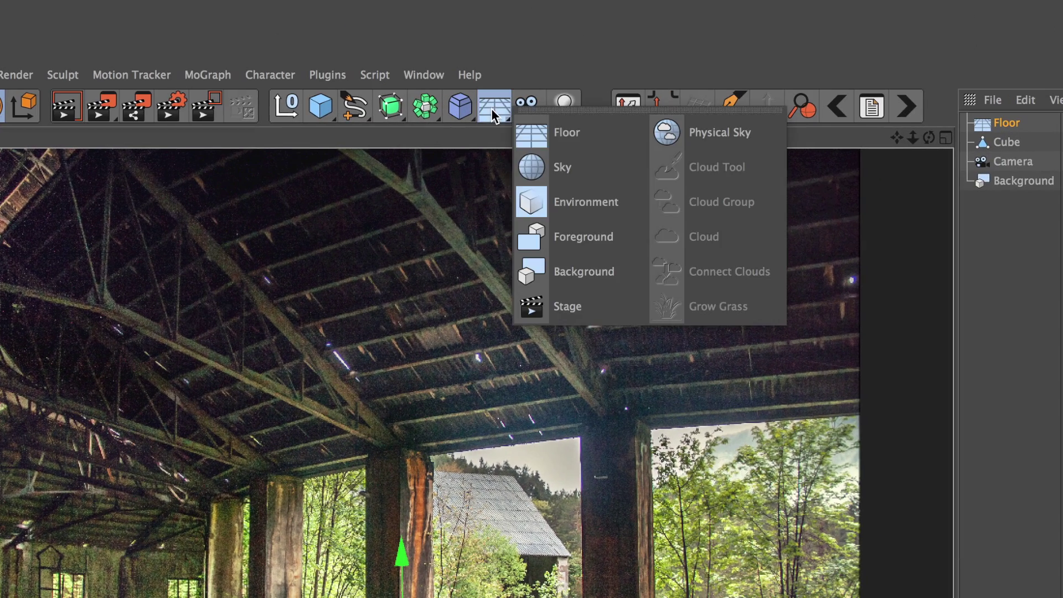
pyautogui.click(550, 171)
pyautogui.doubleClick(221, 548)
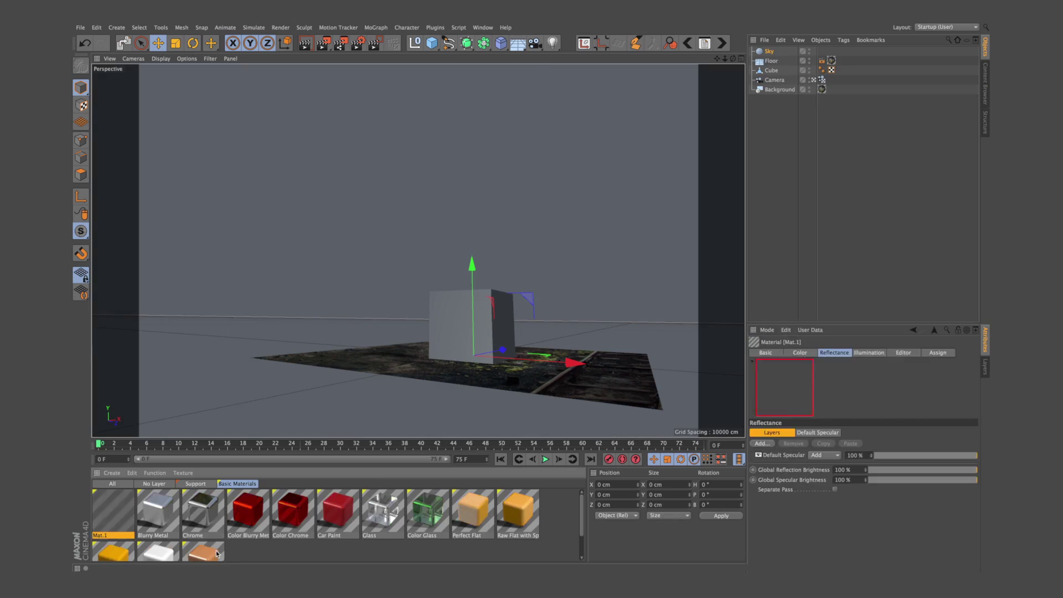
# - Enable only the Luminance channel on Mat.1, turning off Colour and Reflectance
pyautogui.click(764, 352)
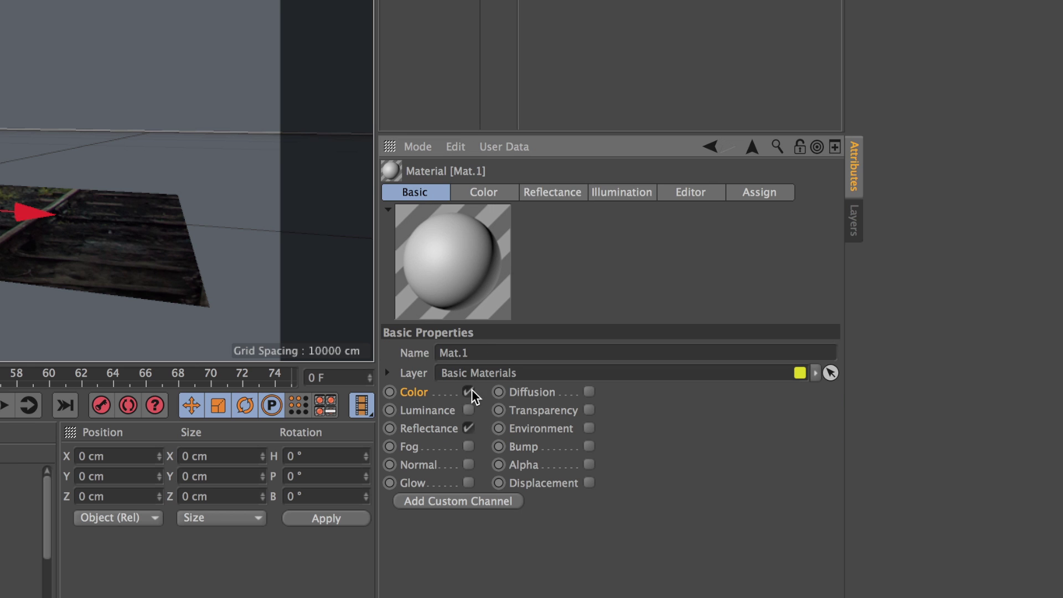
pyautogui.click(469, 392)
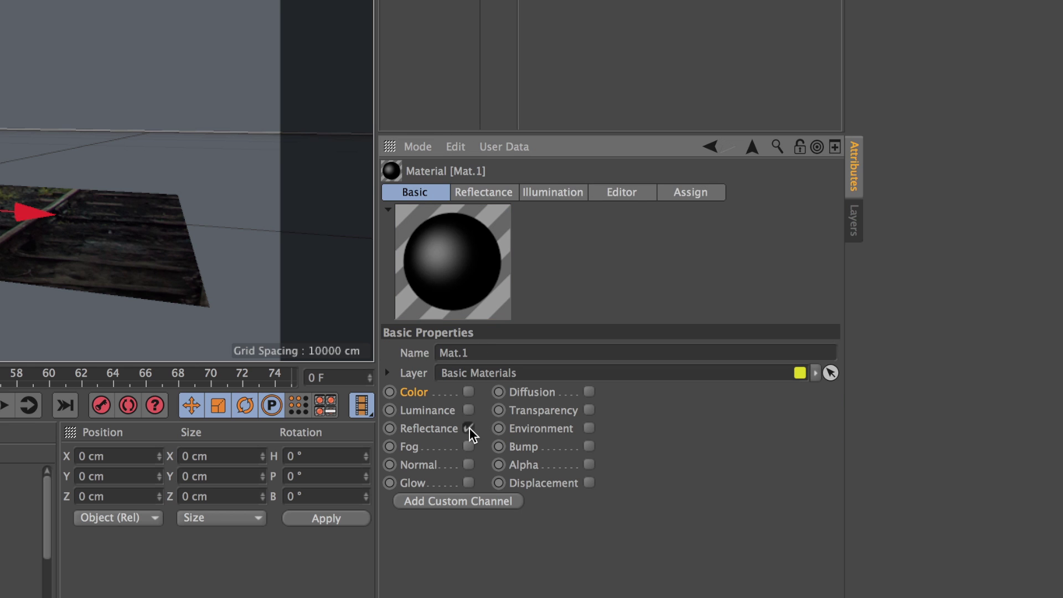
pyautogui.click(469, 429)
pyautogui.click(469, 411)
# - Load My new House.jpg as the luminance texture and move on to the illumination settings
pyautogui.click(483, 192)
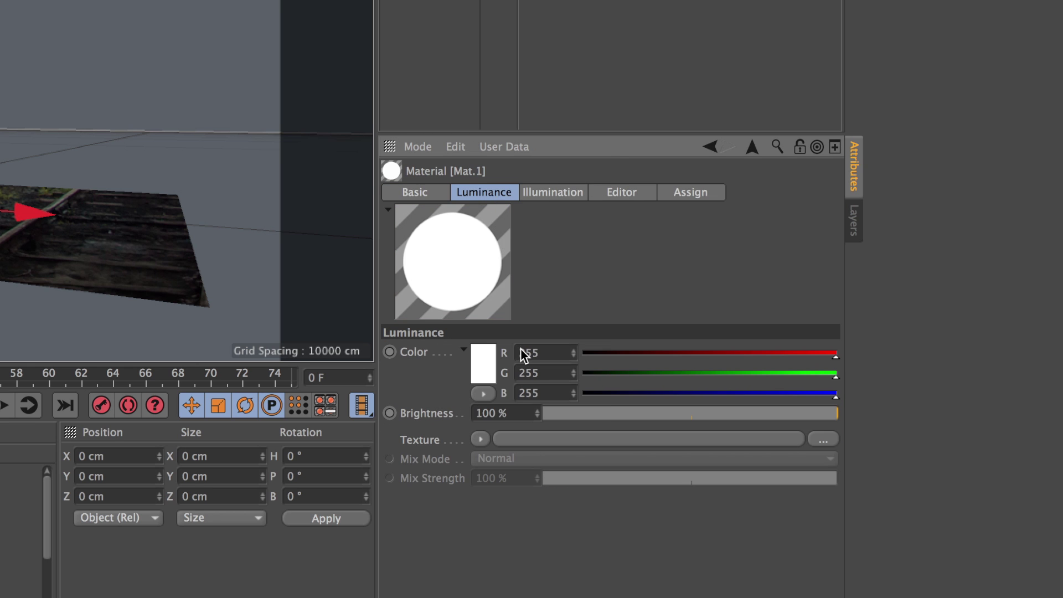
pyautogui.click(480, 438)
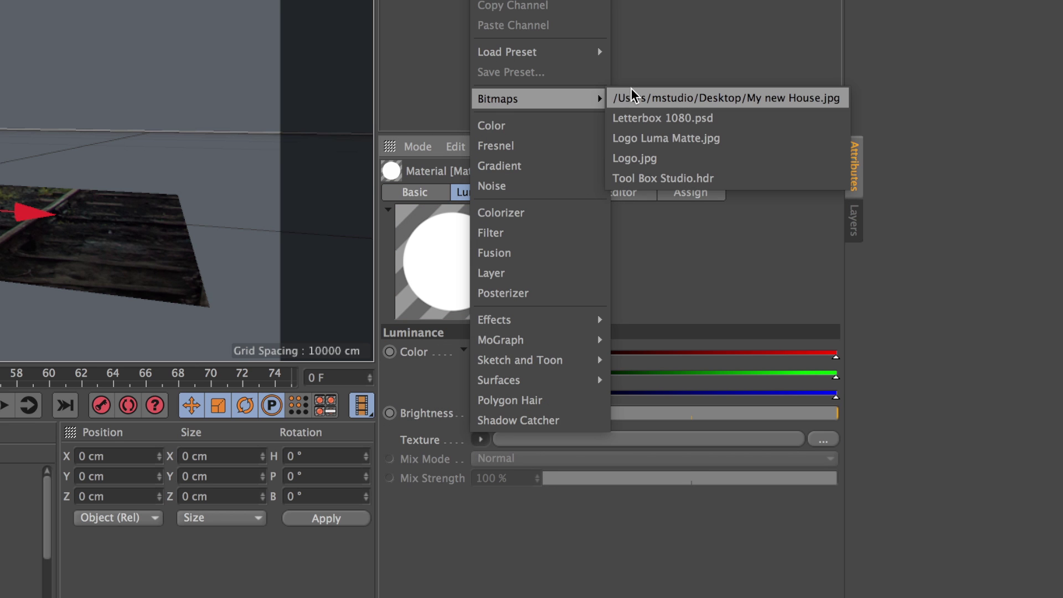
pyautogui.click(631, 97)
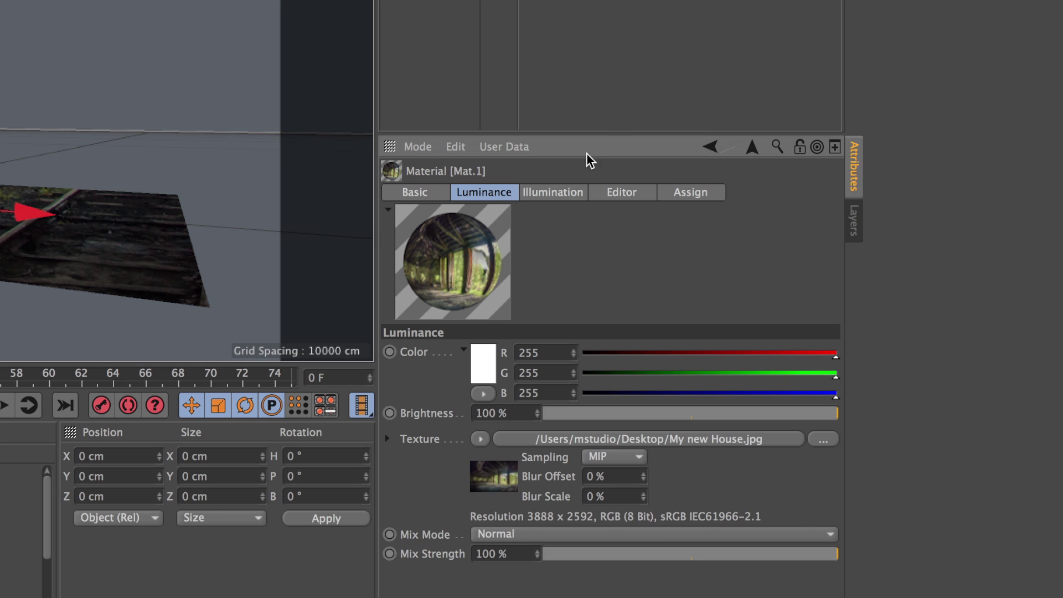
pyautogui.click(553, 192)
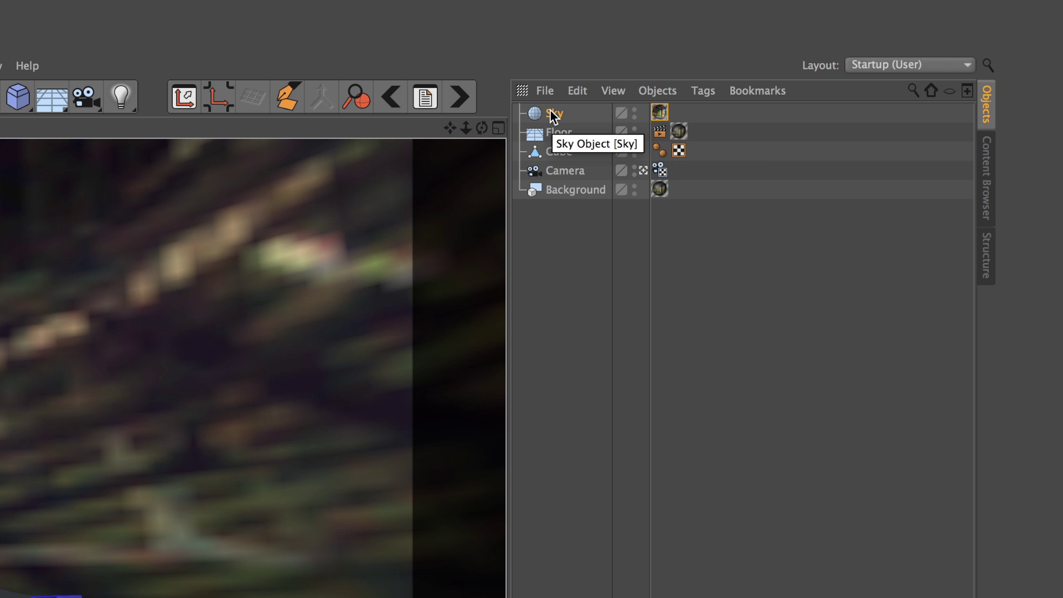
# - Give the Sky a Compositing tag with Seen by Camera turned off
pyautogui.rightClick(551, 115)
pyautogui.moveTo(619, 123)
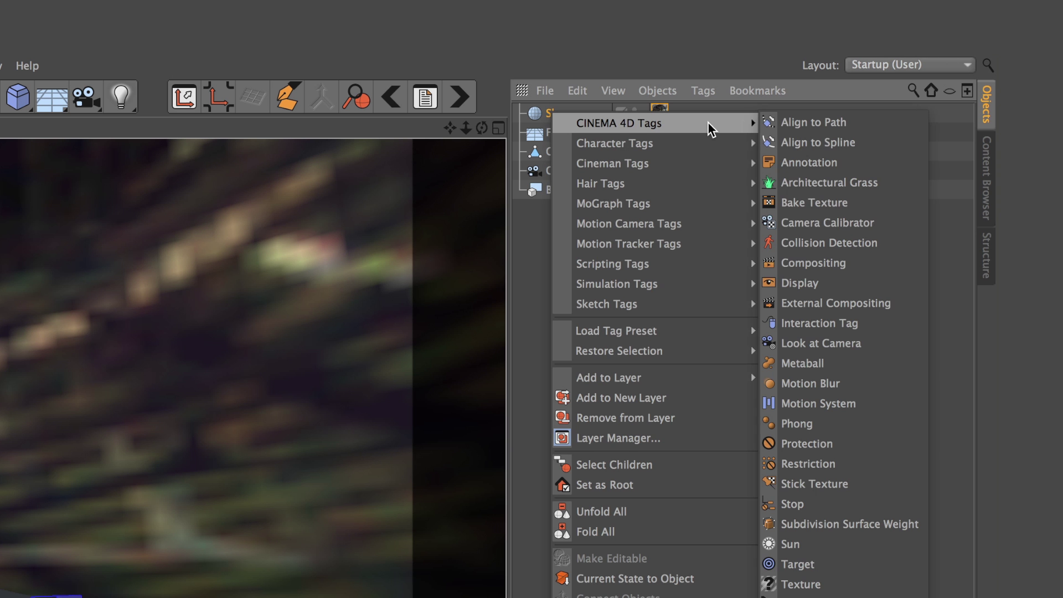
pyautogui.click(813, 262)
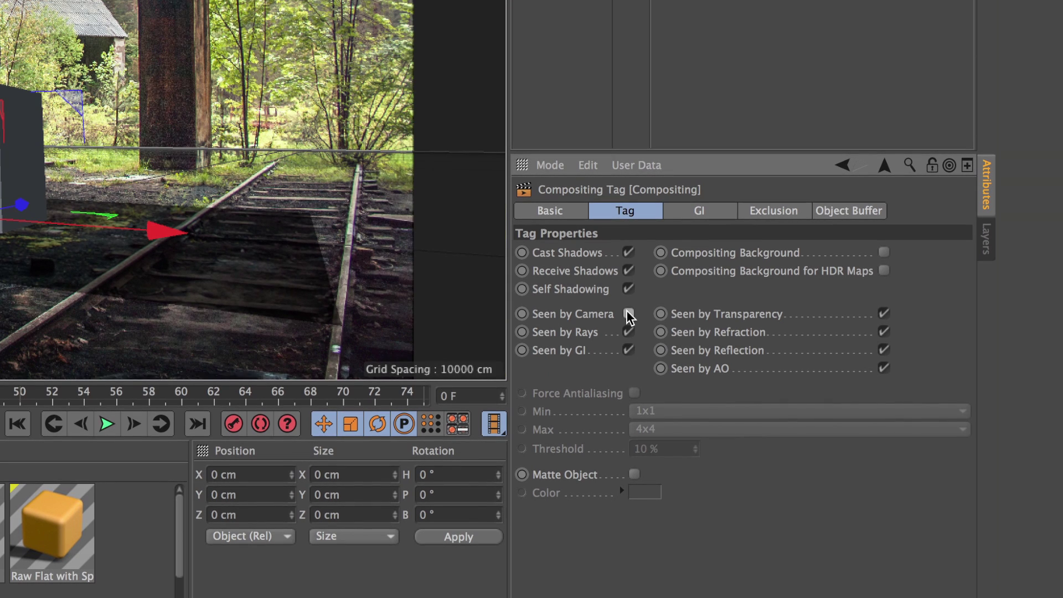
pyautogui.click(629, 313)
# - Change the cube's Perfect Flat material colour from orange to white
pyautogui.click(841, 70)
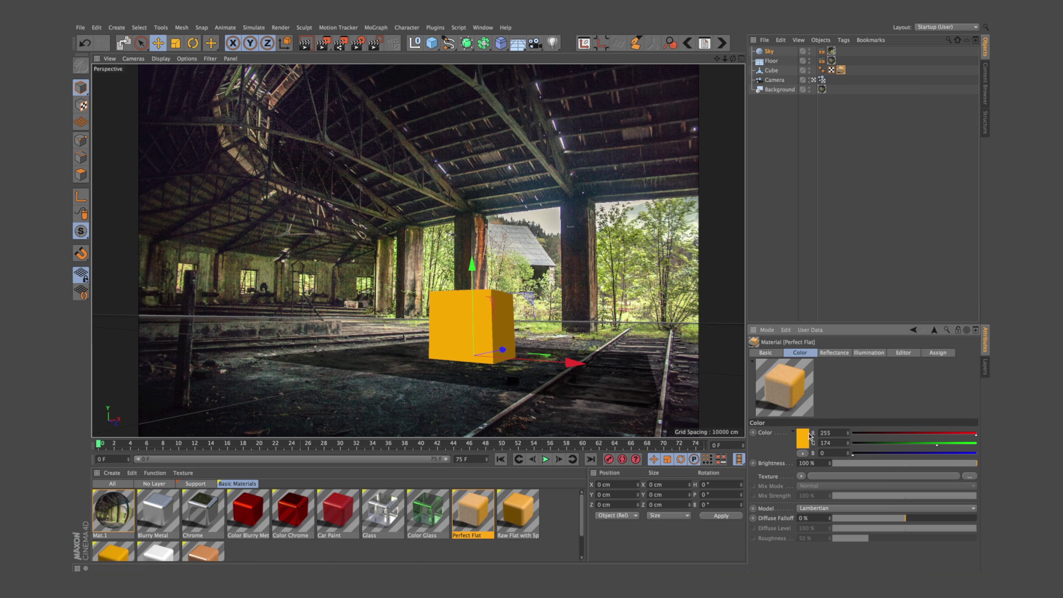
pyautogui.click(739, 415)
pyautogui.click(800, 559)
pyautogui.click(767, 397)
pyautogui.click(810, 478)
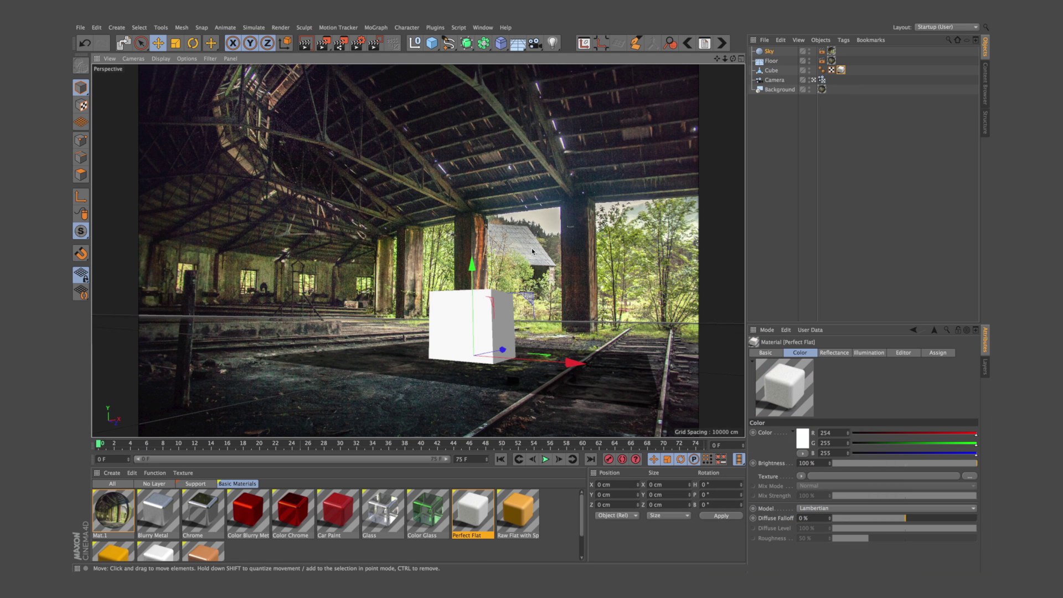
# - Rotate the cube about 84° on its H axis and re-render the viewport preview
pyautogui.hotkey('ctrl', 'r')
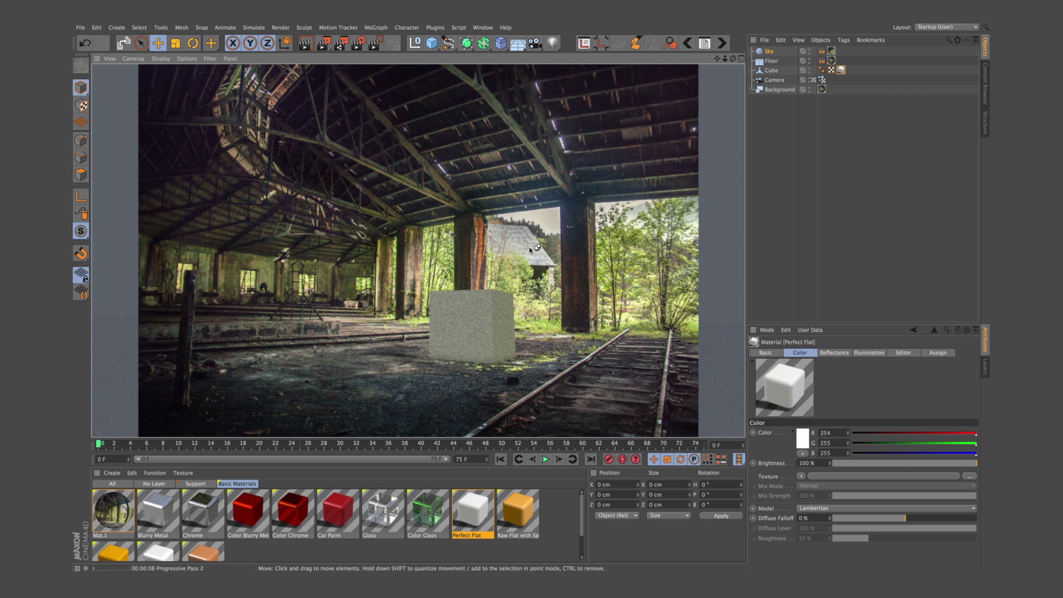
pyautogui.click(531, 248)
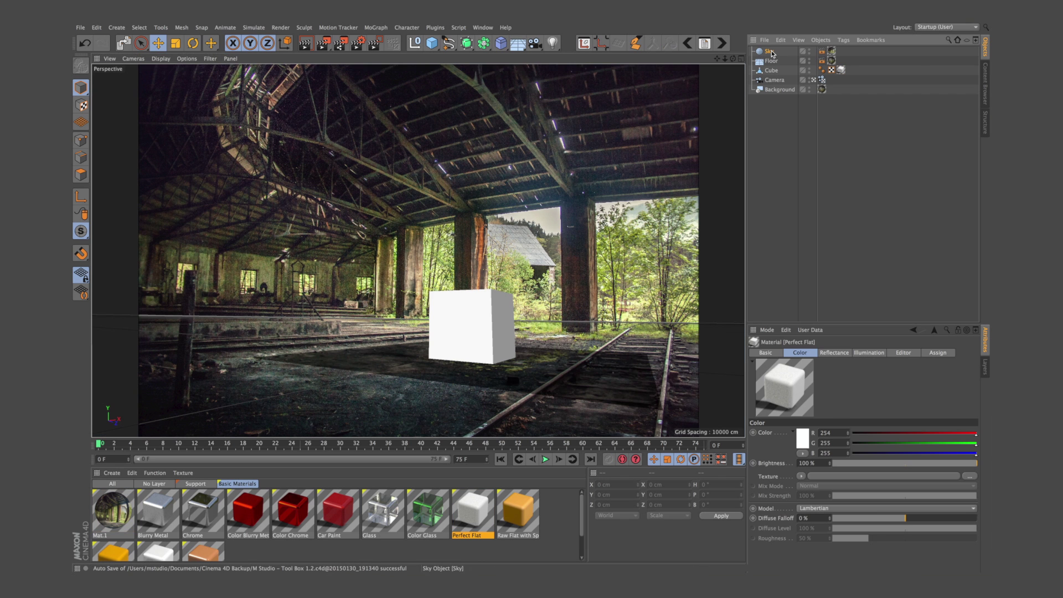
pyautogui.press('r')
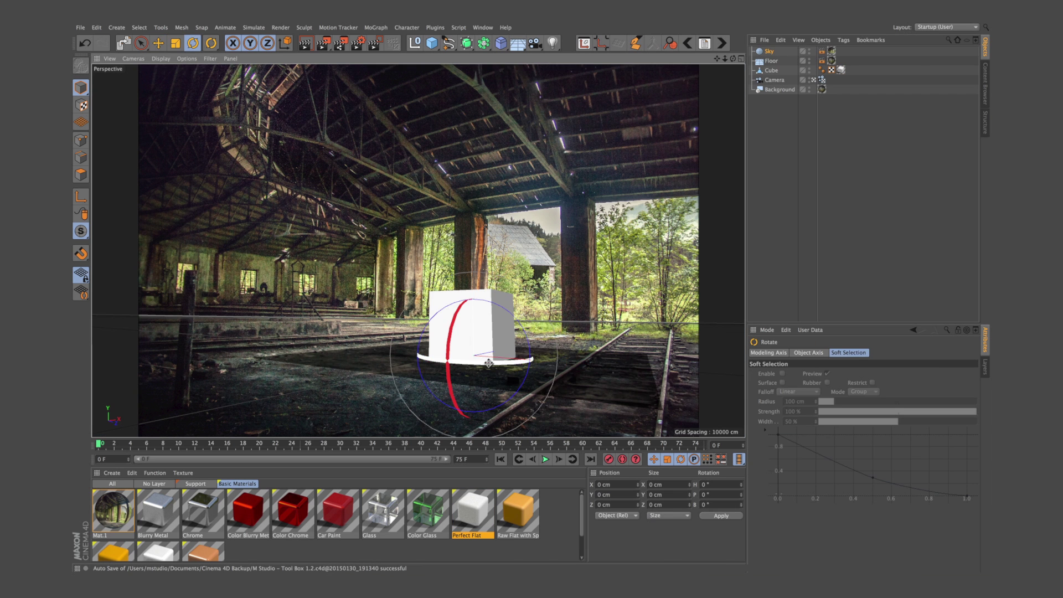
pyautogui.moveTo(487, 362); pyautogui.dragTo(584, 332)
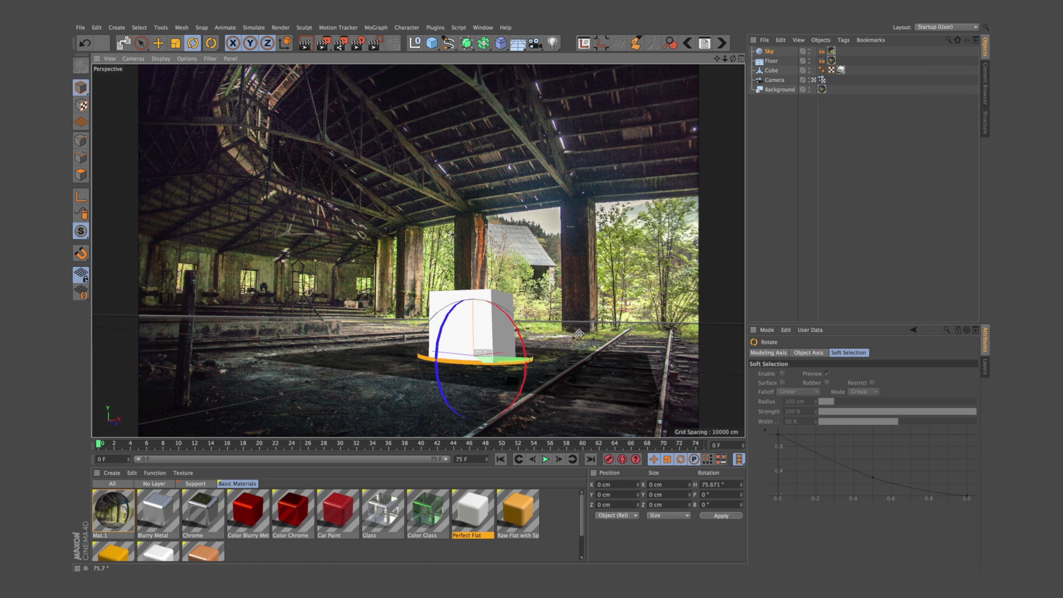
pyautogui.hotkey('ctrl', 'r')
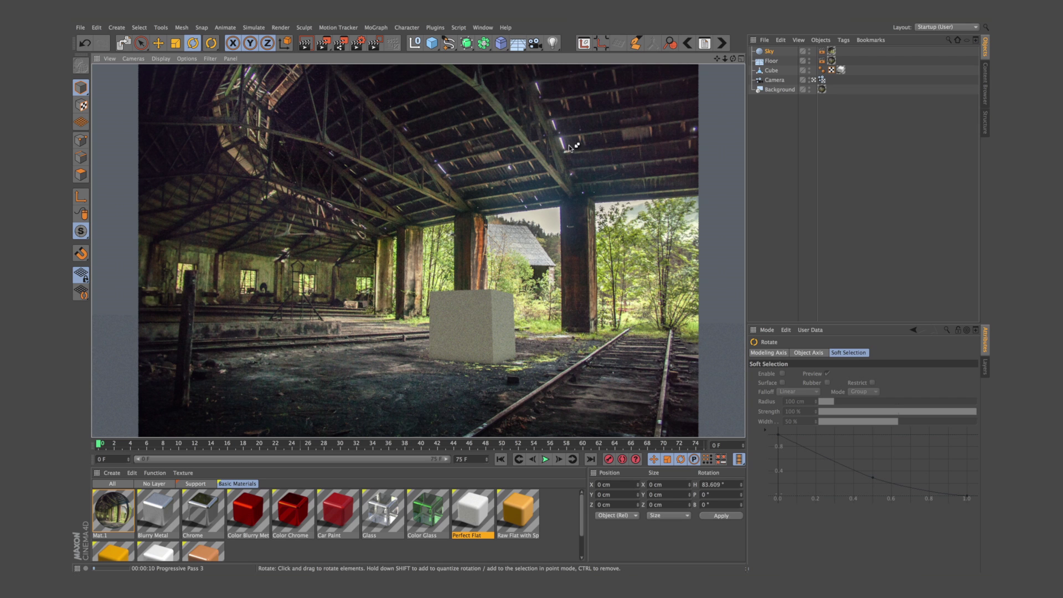
# - Add a Light object and raise it high above the cube
pyautogui.click(552, 43)
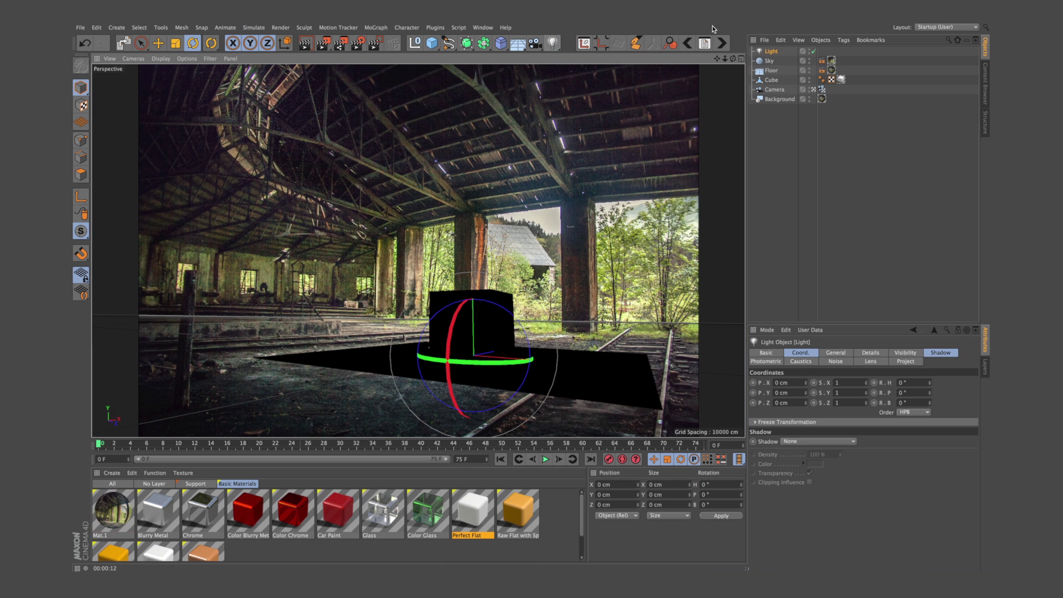
pyautogui.press('e')
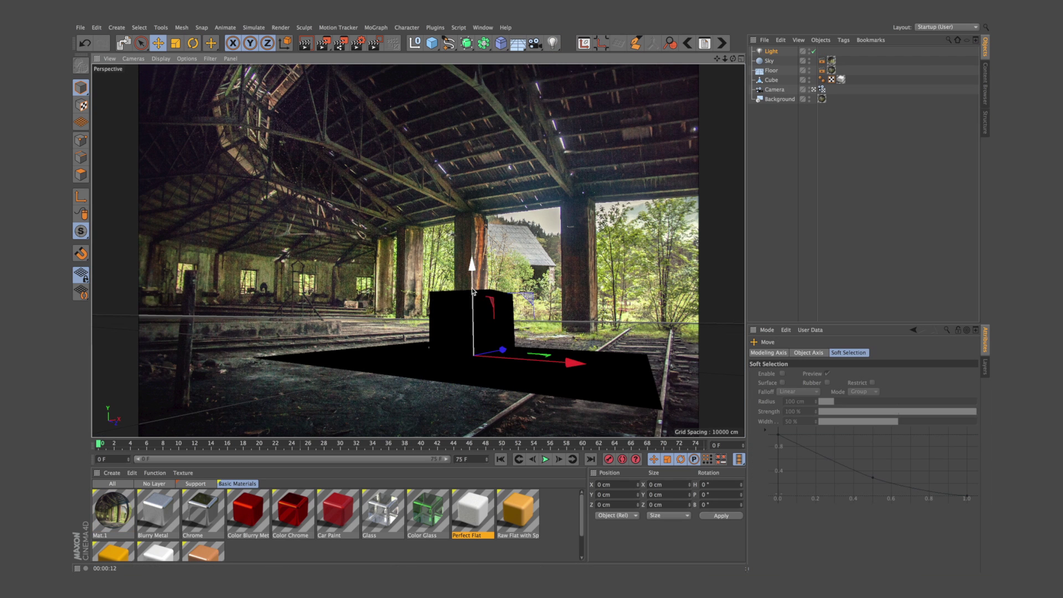
pyautogui.moveTo(472, 294)
pyautogui.mouseDown()
pyautogui.moveTo(520, 202)
pyautogui.moveTo(638, 216)
pyautogui.moveTo(625, 271)
pyautogui.mouseUp()
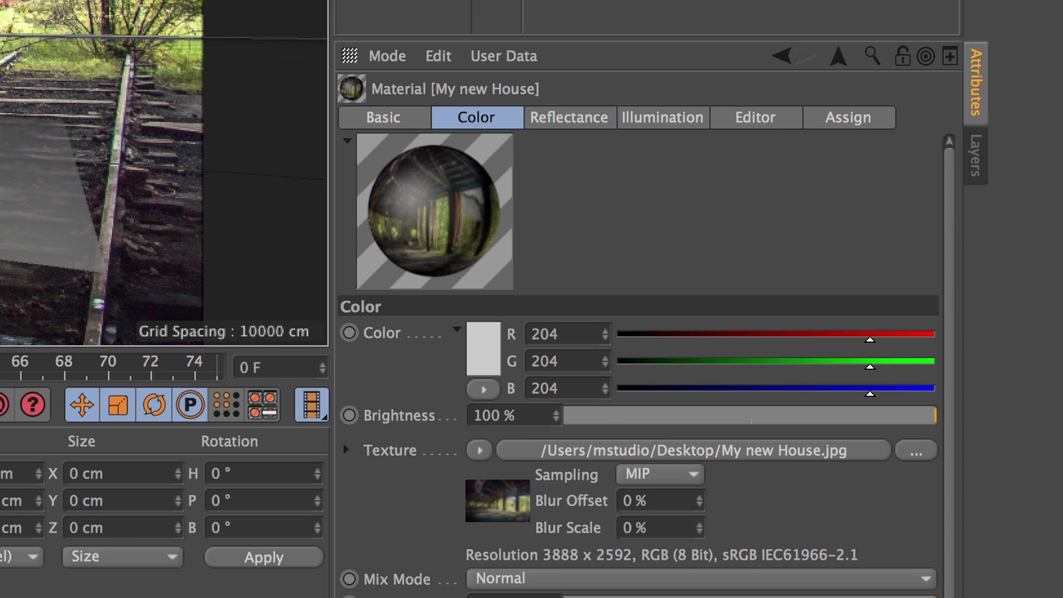
# - Remove the Default Specular layer from the My new House material's Reflectance
pyautogui.click(568, 117)
pyautogui.click(457, 390)
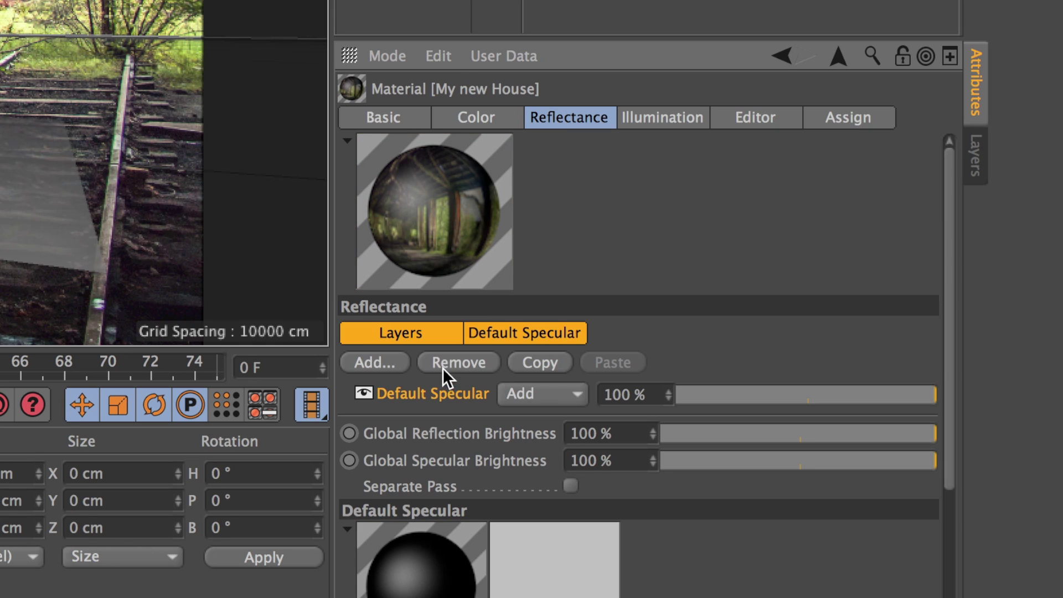
pyautogui.click(448, 362)
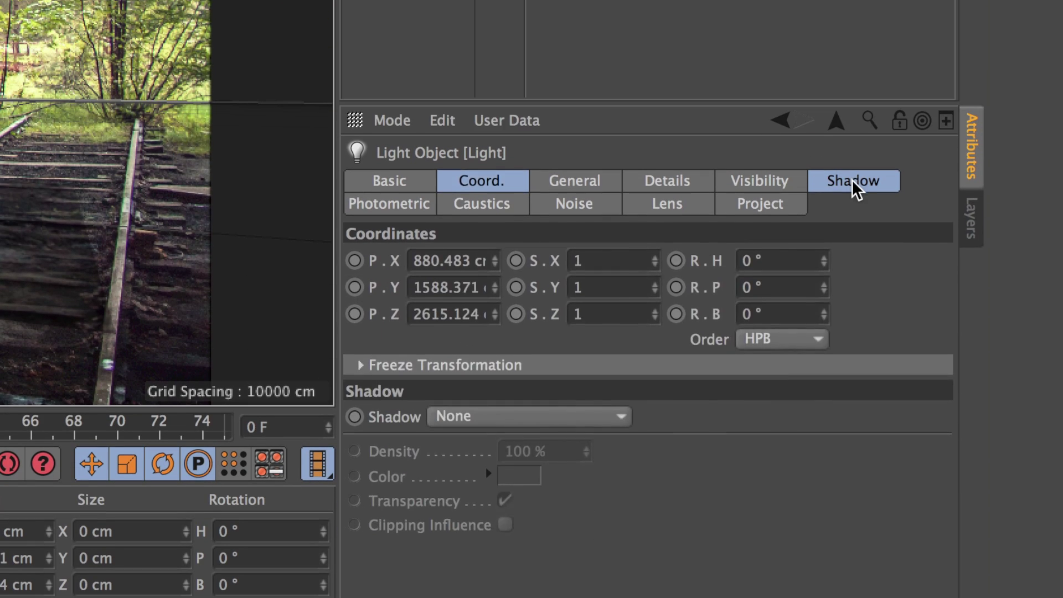
# - Set the light's shadow type to Area and render the viewport preview
pyautogui.click(851, 179)
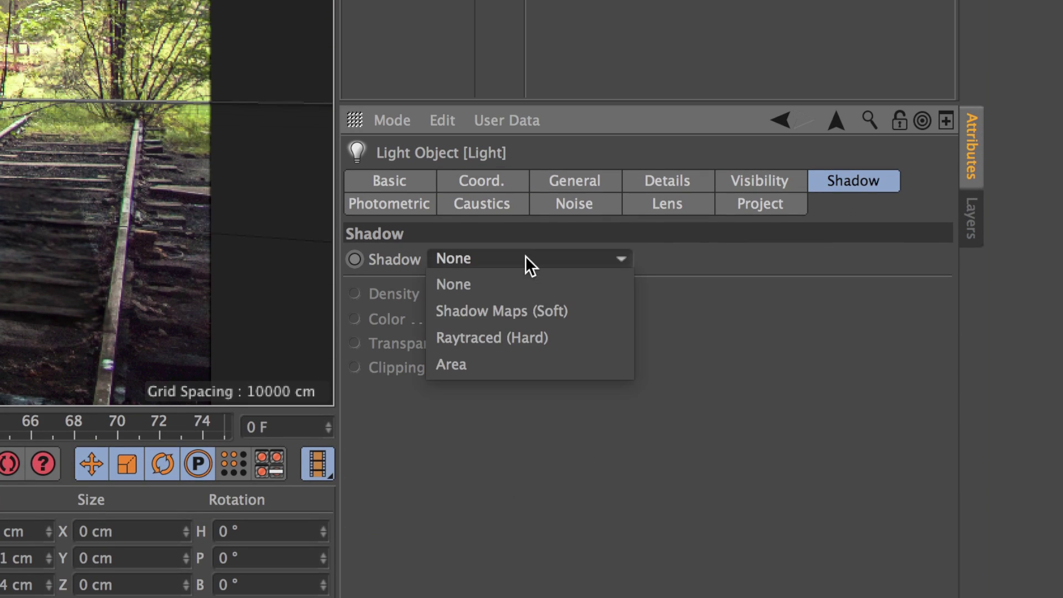
pyautogui.click(507, 363)
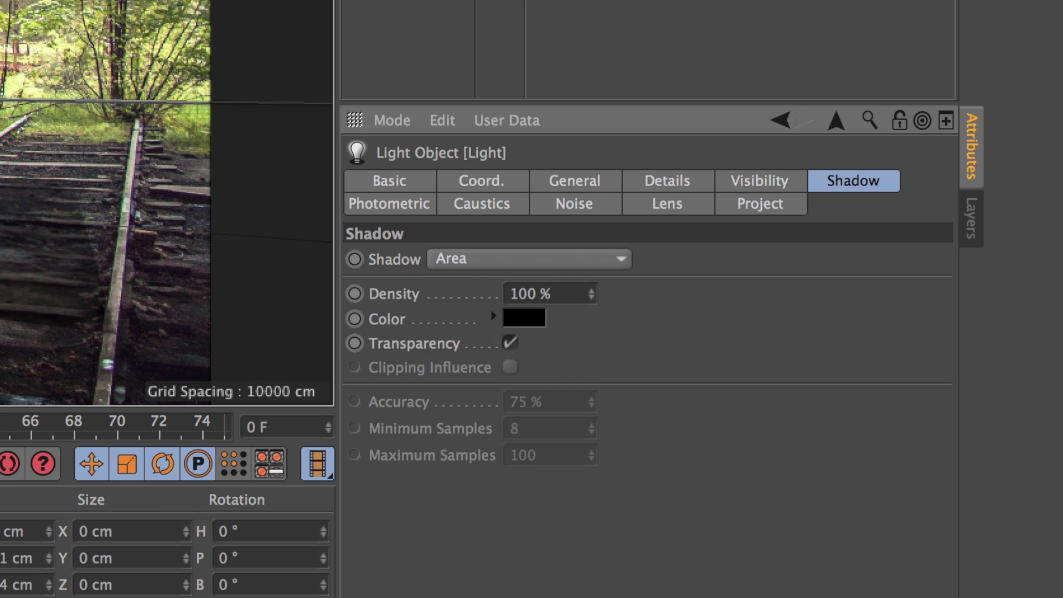
pyautogui.hotkey('ctrl', 'r')
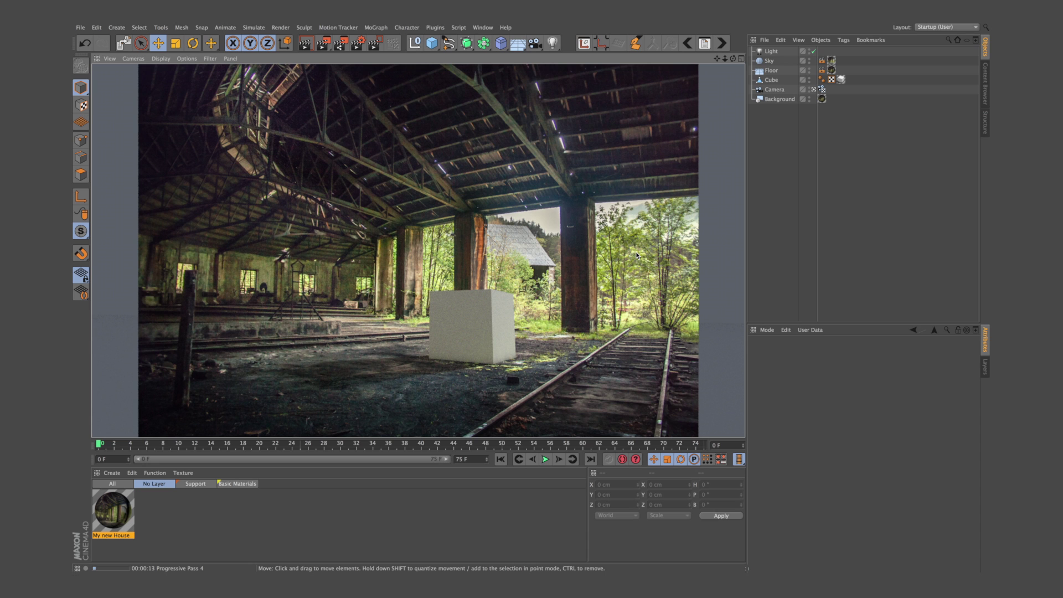
# - Copy the four Tool Box crates from the other project and paste them in place of the deleted Cube
pyautogui.click(723, 42)
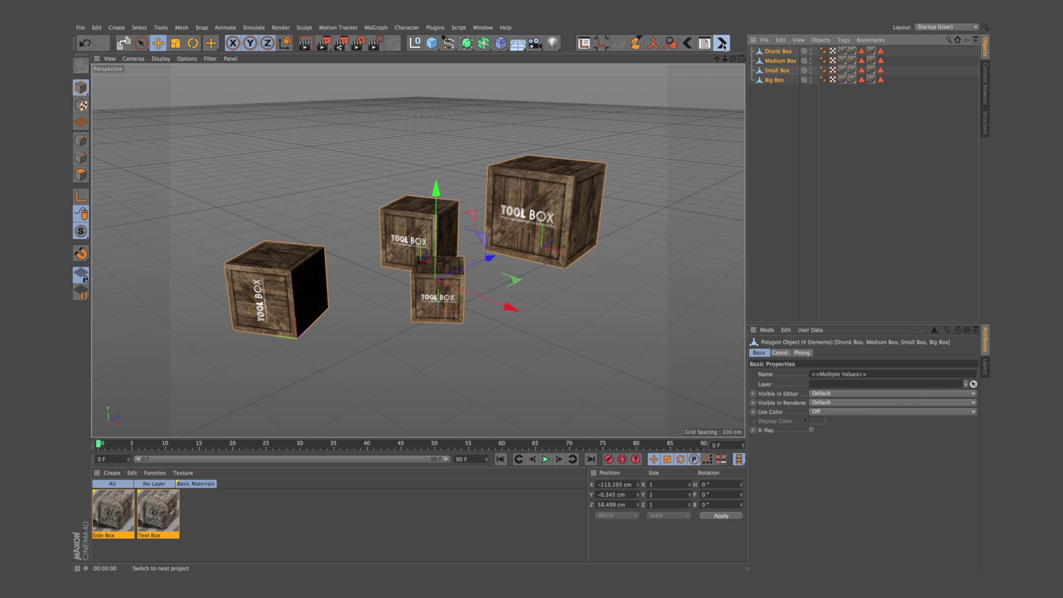
pyautogui.click(722, 43)
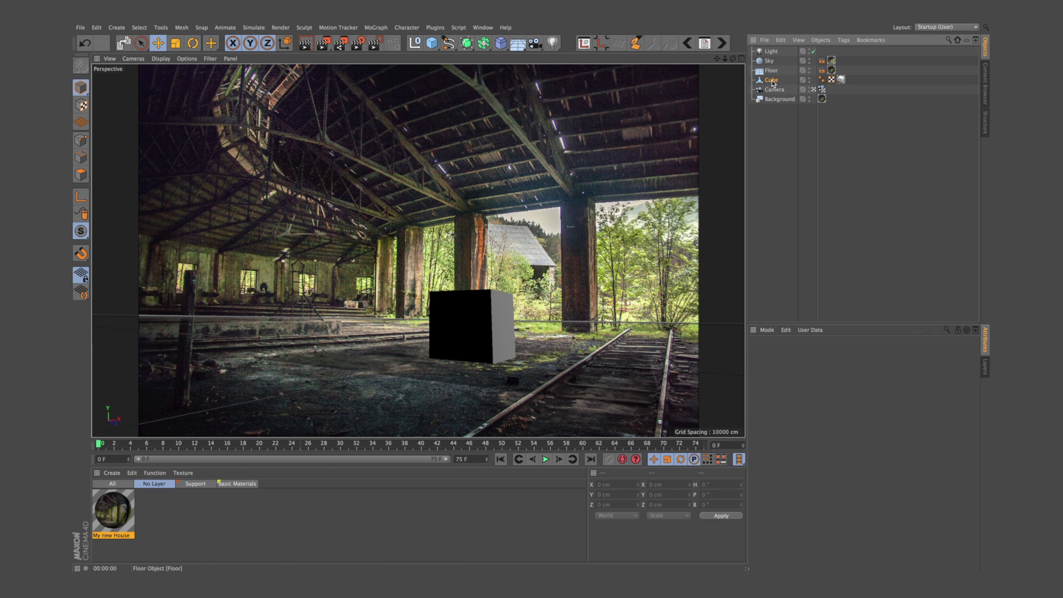
pyautogui.click(771, 80)
pyautogui.press('Delete')
pyautogui.hotkey('ctrl', 'v')
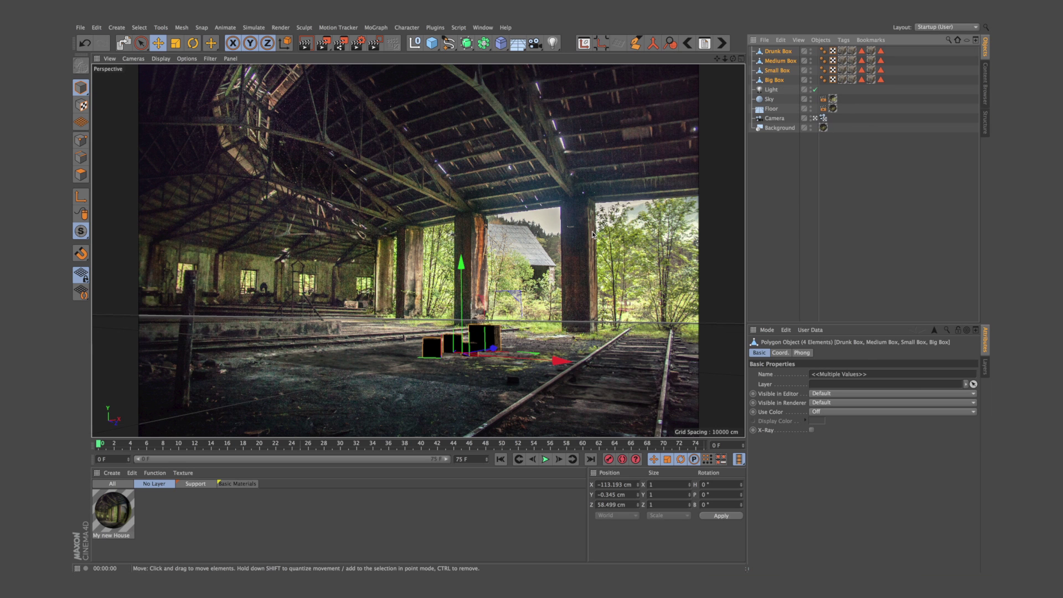
# - Scale the crates to about 270%, push them back along Z onto the shed floor and render a preview
pyautogui.press('t')
pyautogui.moveTo(592, 236); pyautogui.dragTo(689, 234)
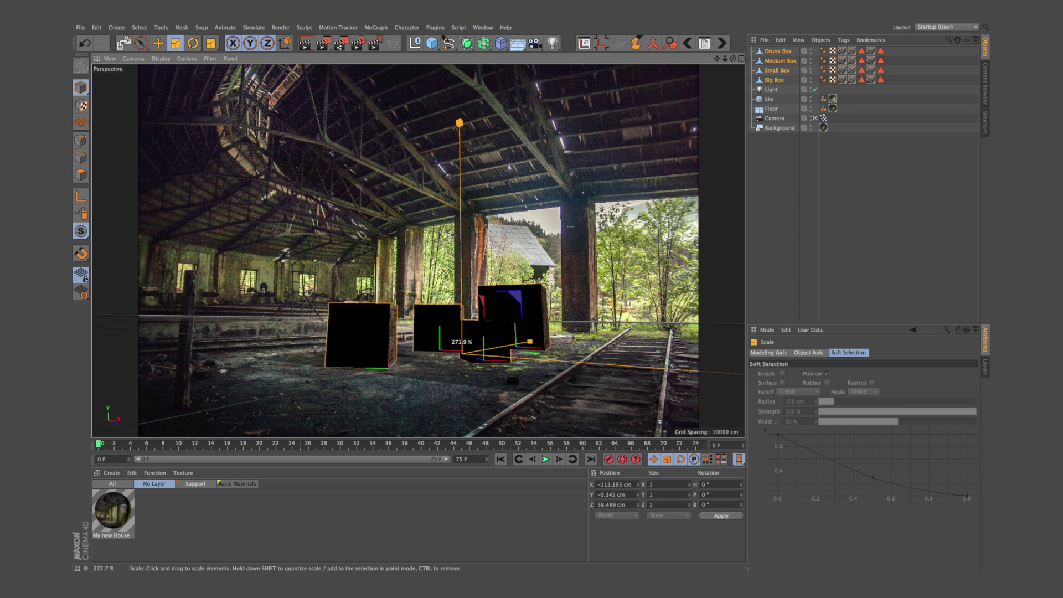
pyautogui.press('e')
pyautogui.moveTo(498, 349)
pyautogui.mouseDown()
pyautogui.moveTo(485, 356)
pyautogui.moveTo(544, 365)
pyautogui.mouseUp()
pyautogui.hotkey('ctrl', 'r')
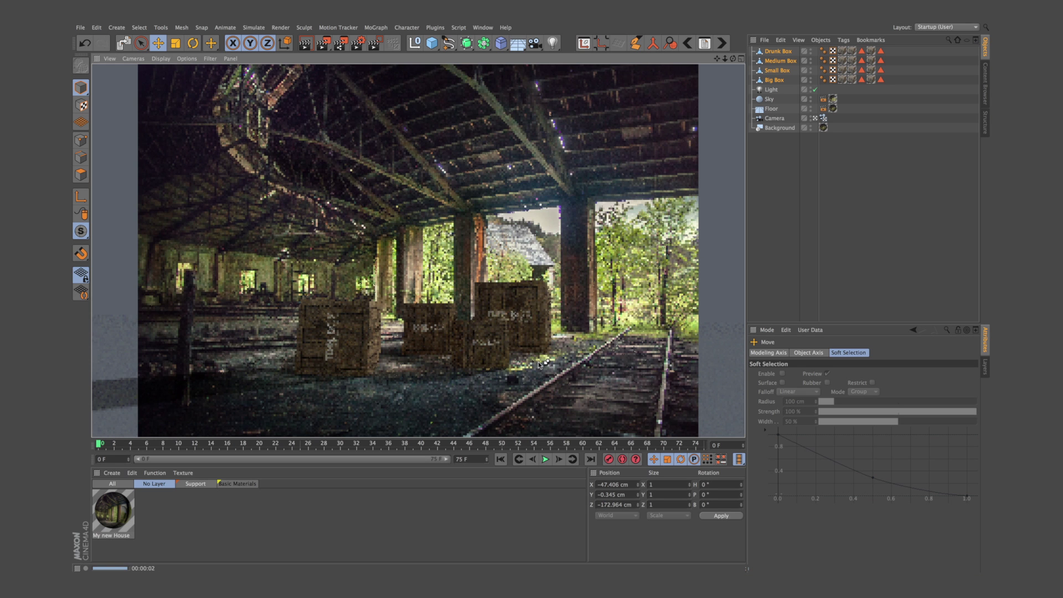